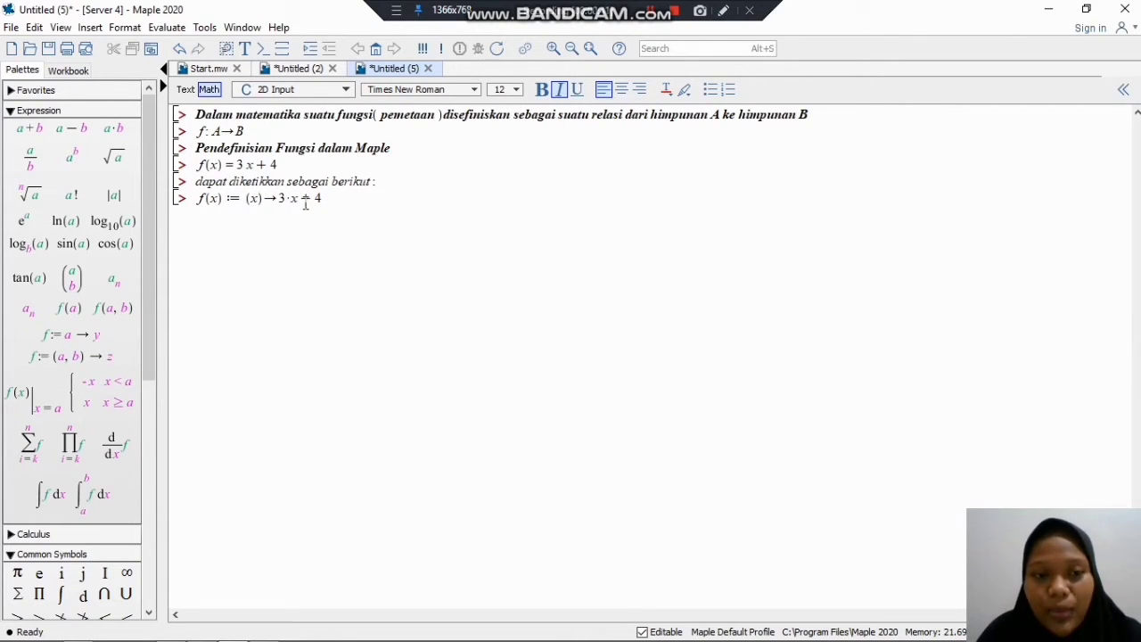
Step: Execute the function definition f(x) := (x)→3·x+4 in the current worksheet
click(331, 198)
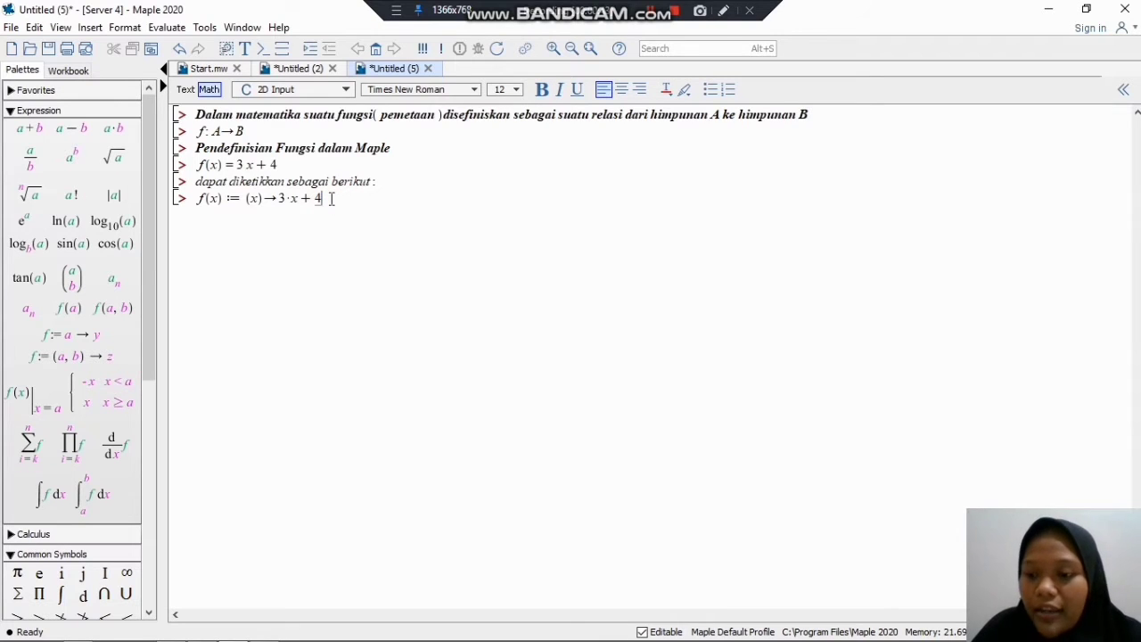
key(Return)
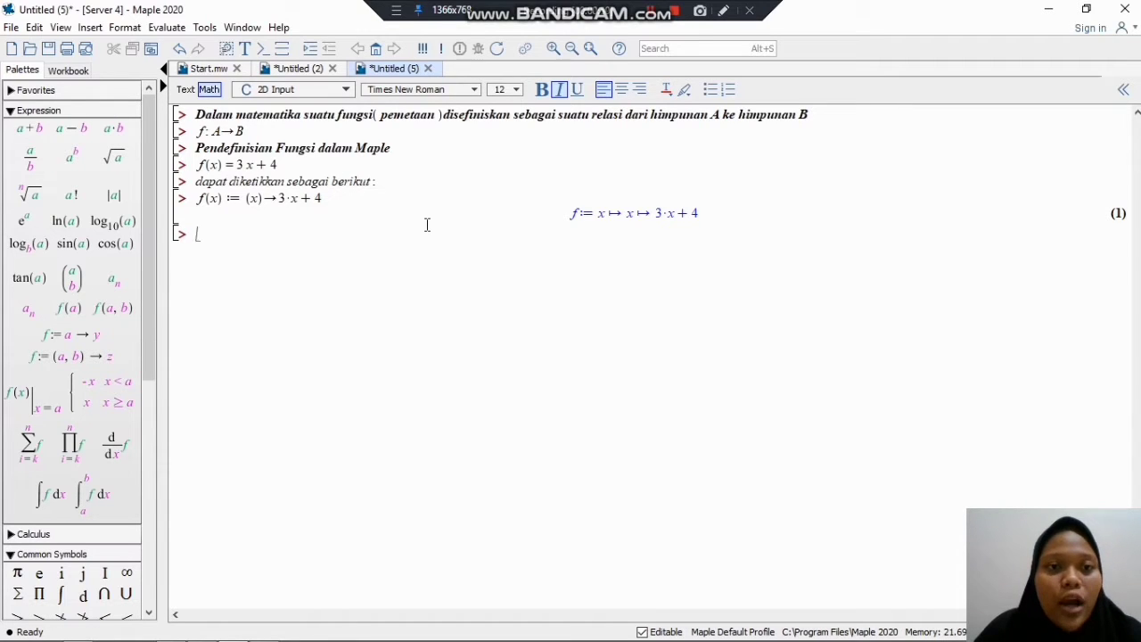
Step: Switch to the Untitled (2) worksheet and execute the definition f(x) := 3^x + t^(x−1)
click(312, 70)
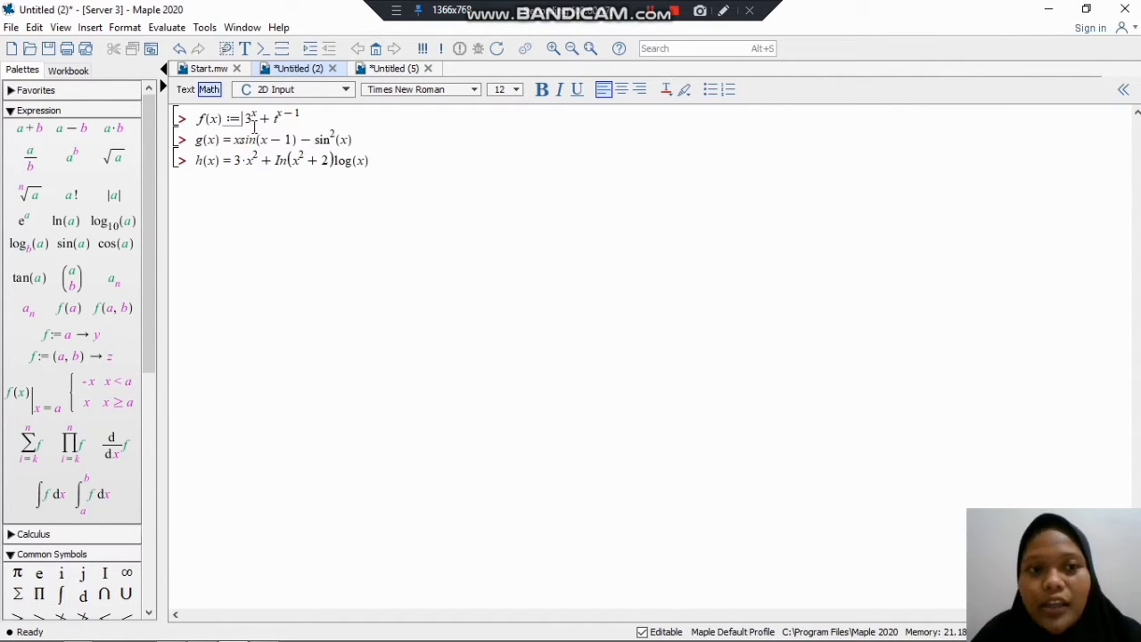
click(315, 118)
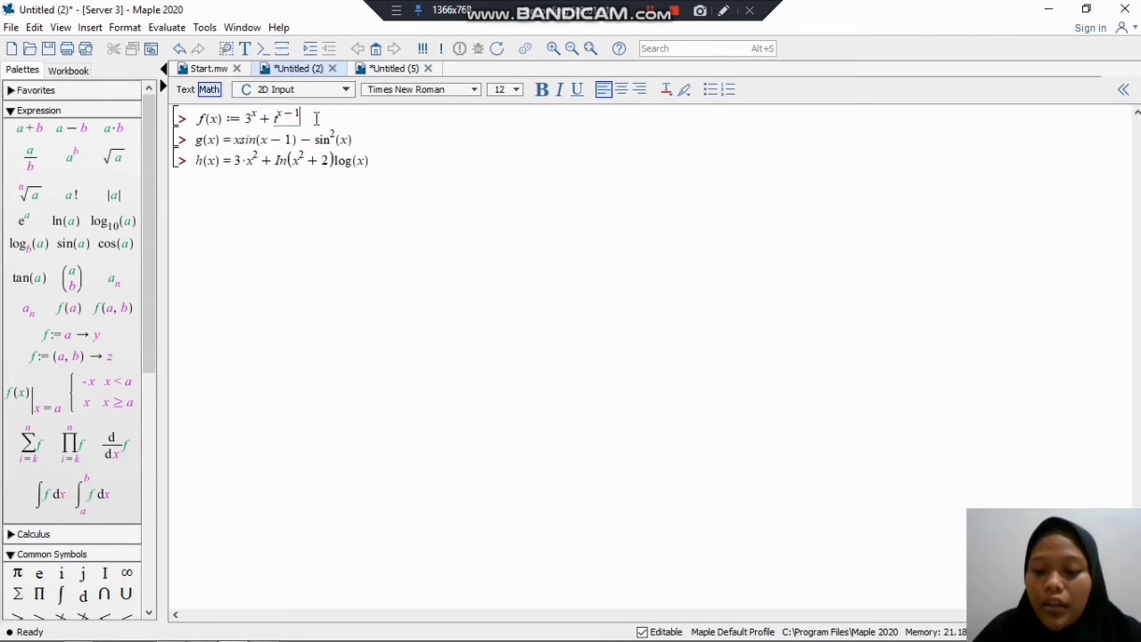
key(Return)
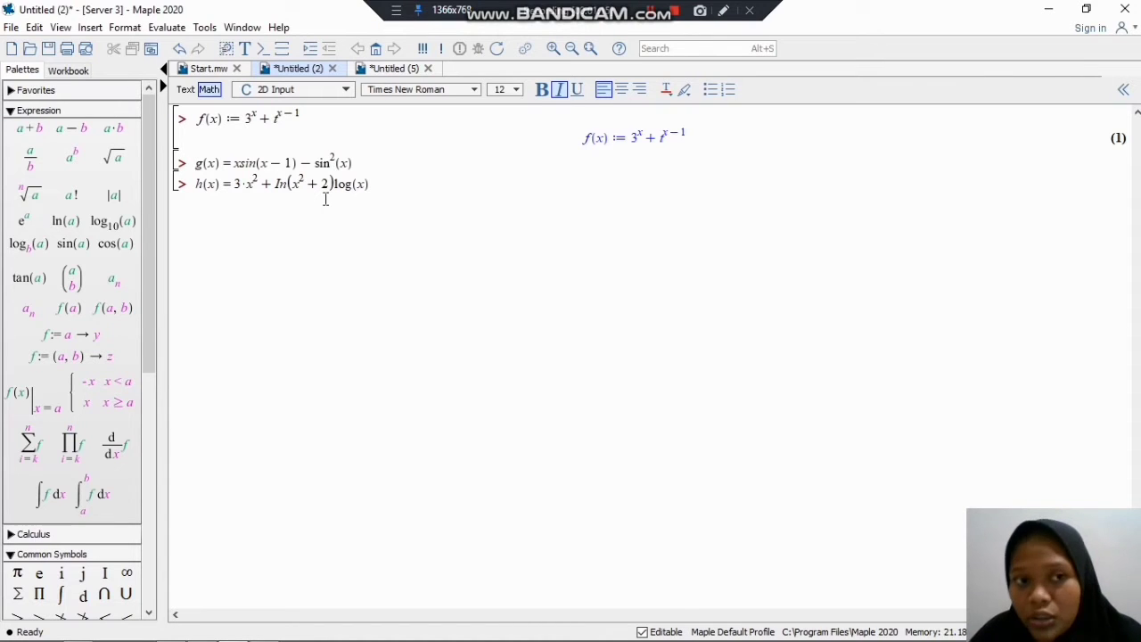
Step: Turn the g(x) equation into an assignment with := and execute it
click(227, 166)
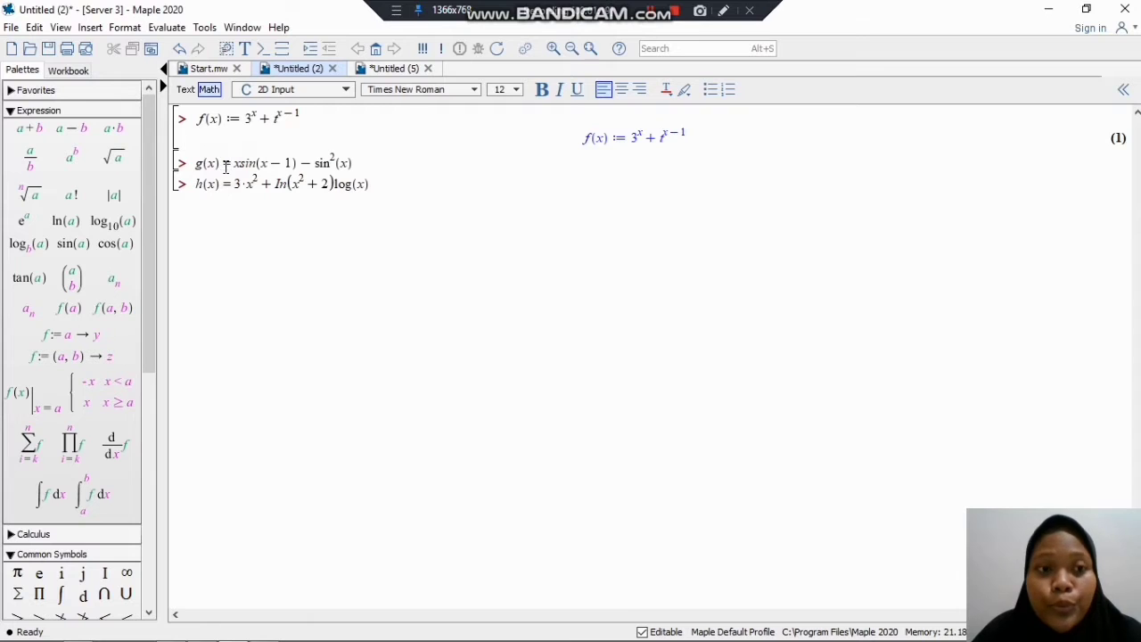
click(227, 166)
key(Left)
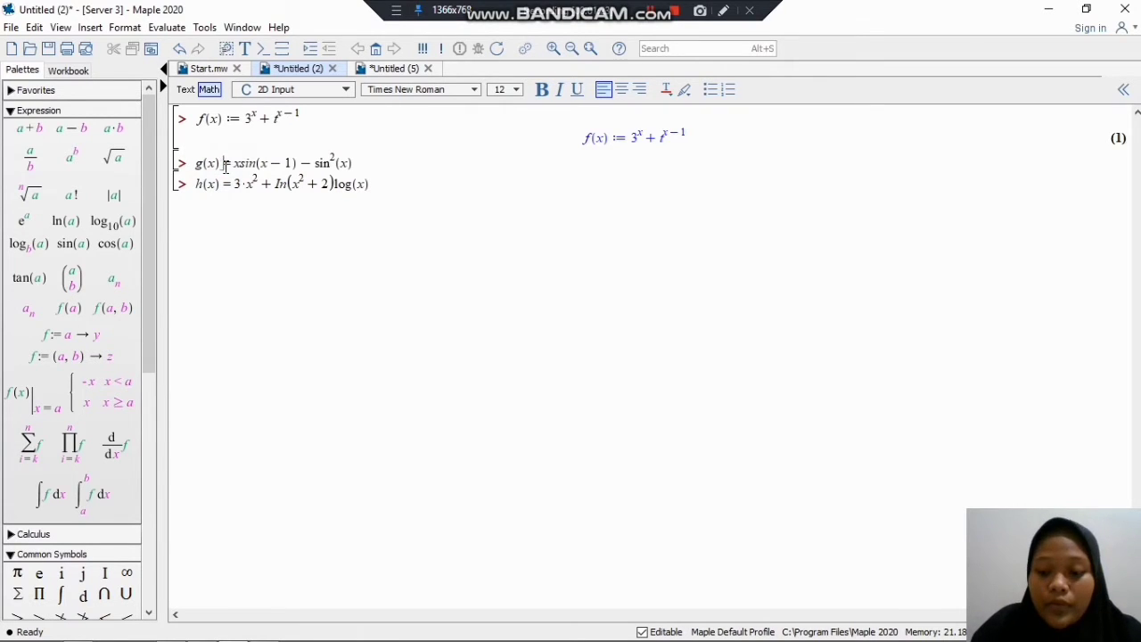
text(:)
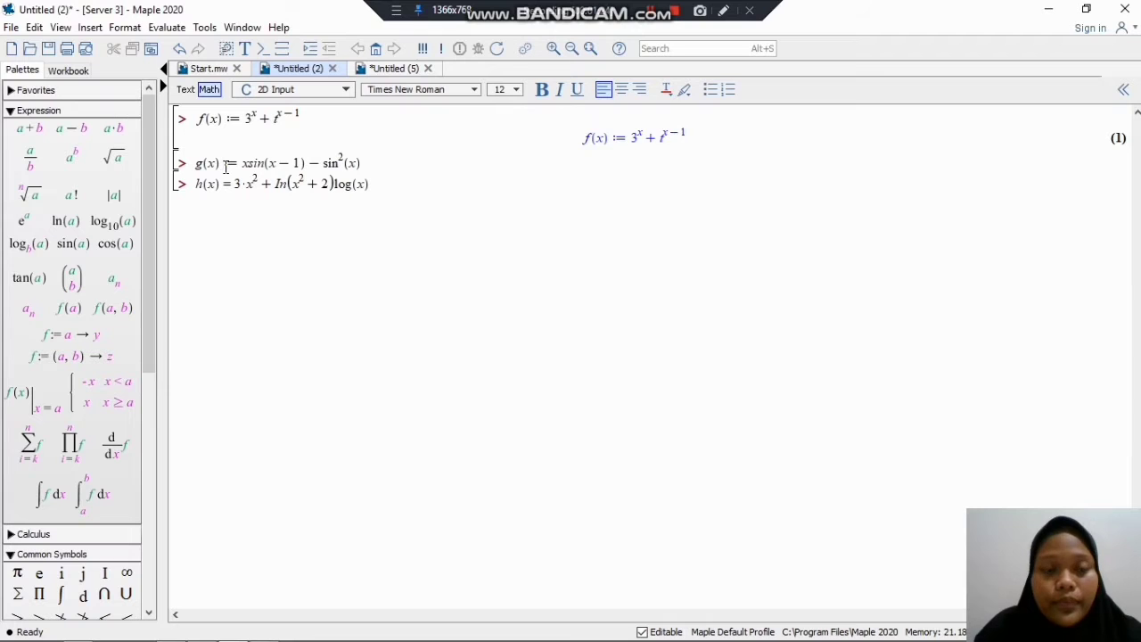
click(432, 163)
key(Return)
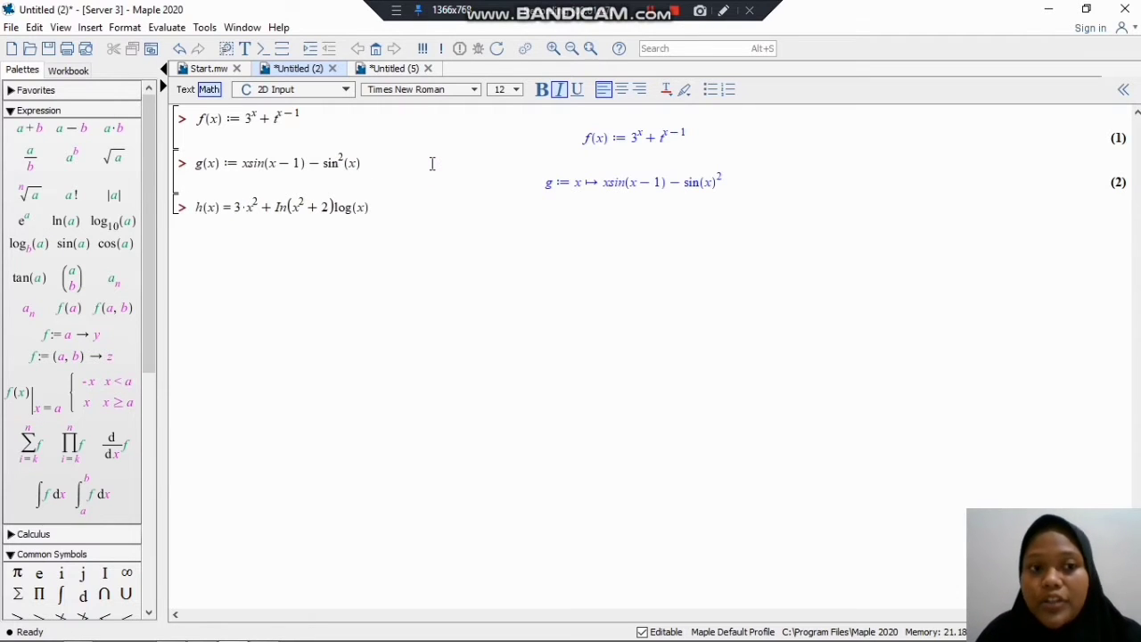
Step: Turn the h(x) equation into an assignment with := and execute it
click(225, 208)
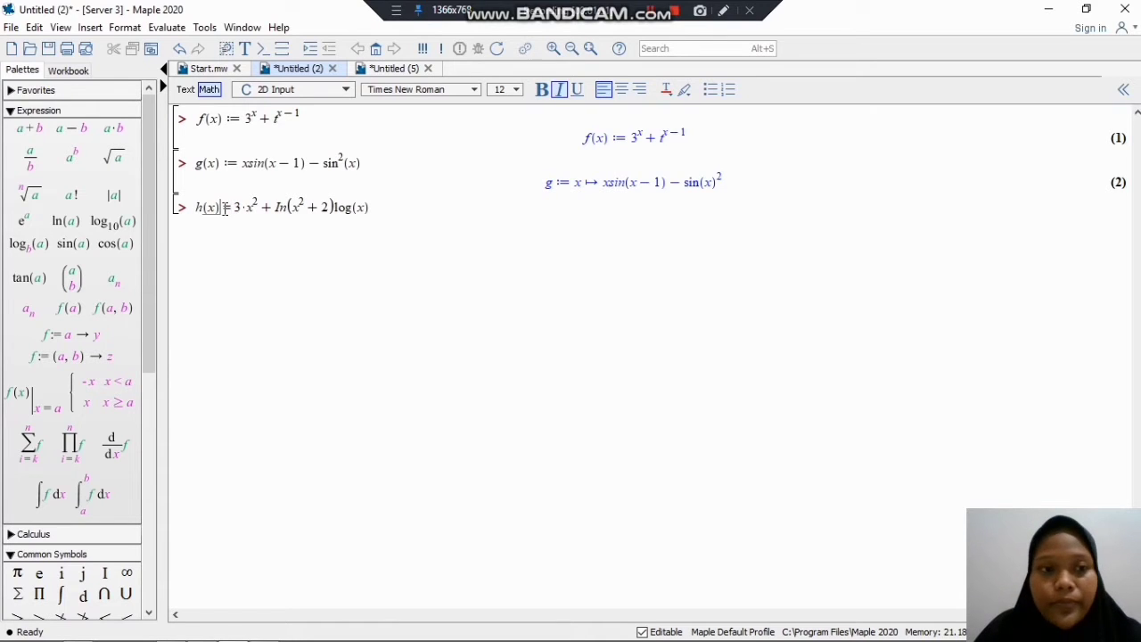
text(:=)
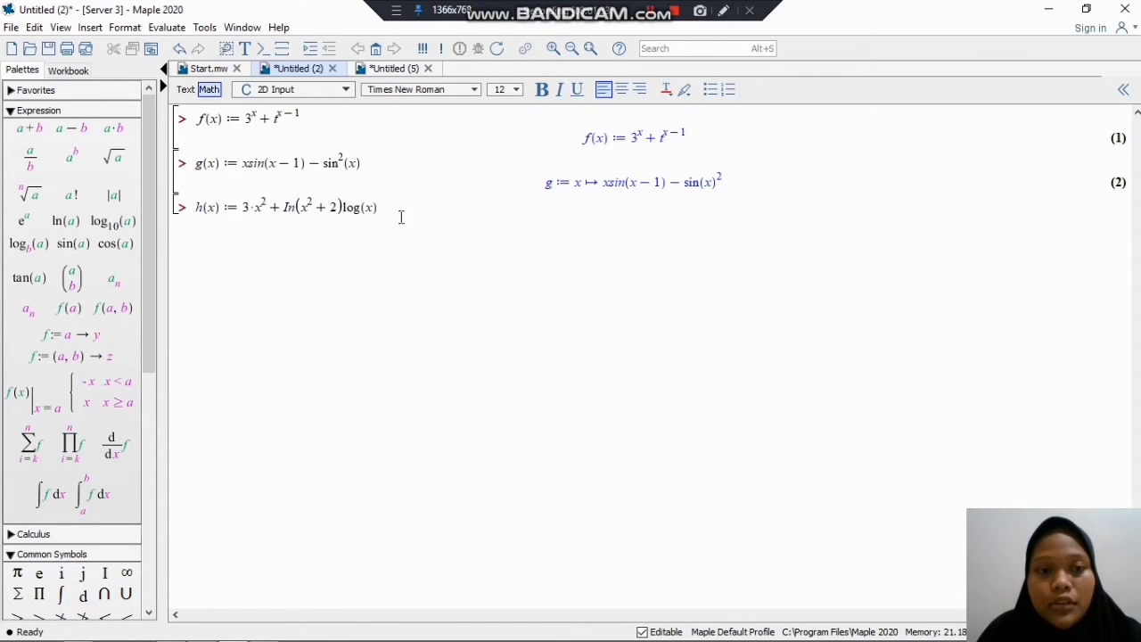
click(428, 211)
key(Return)
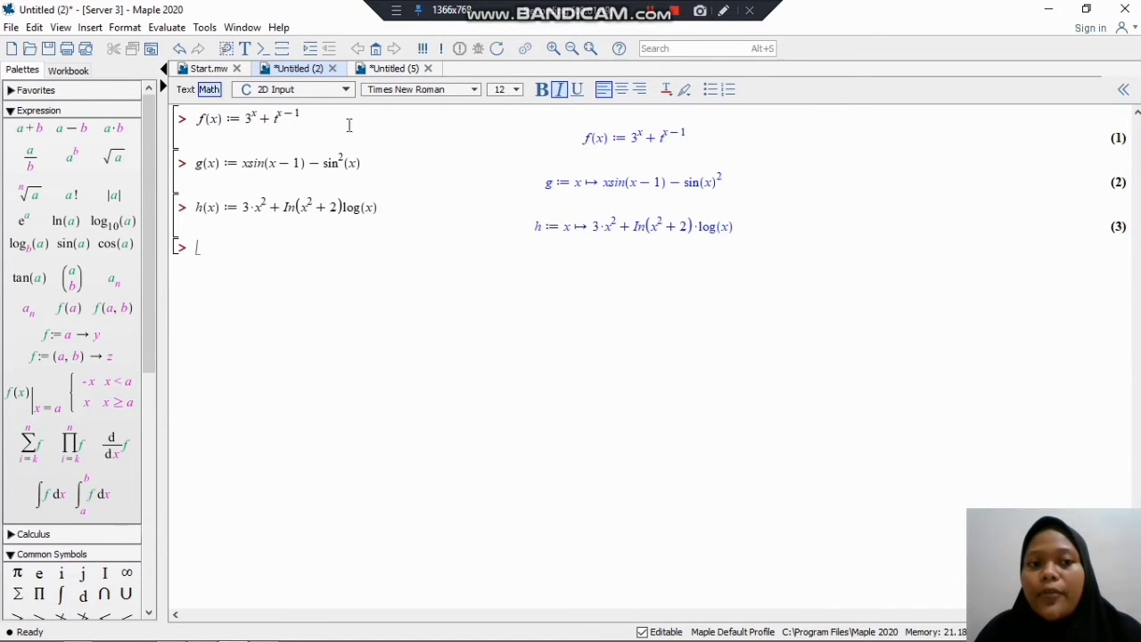
Step: Define f(x) := (x)→2x−3 in the Untitled (8) worksheet and execute it
mouse_move(281, 635)
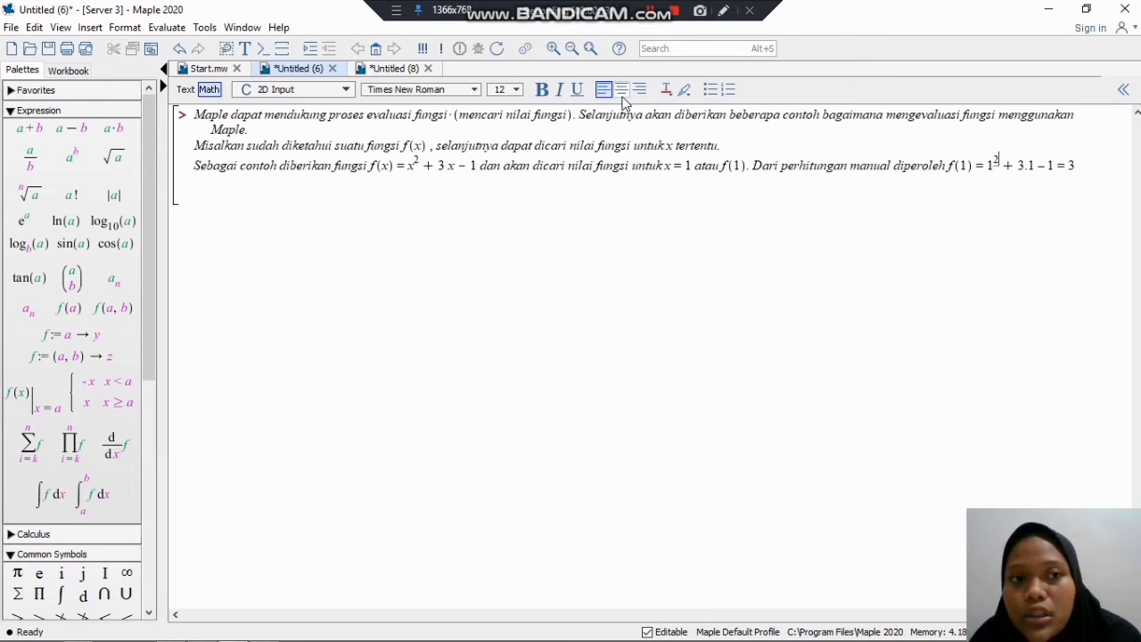
click(300, 73)
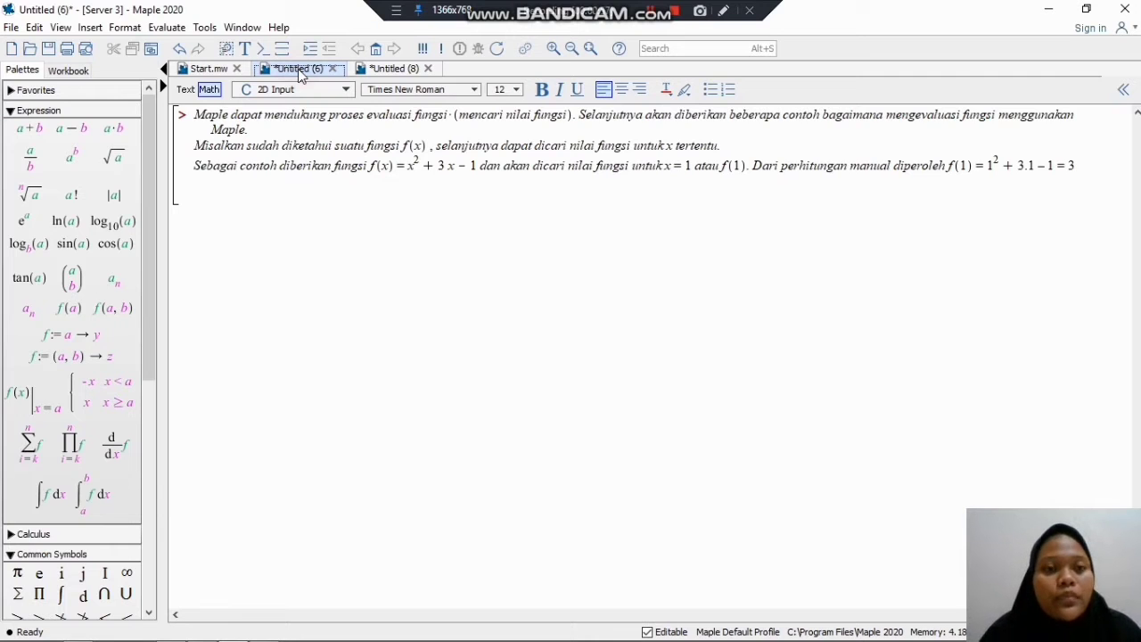
click(398, 68)
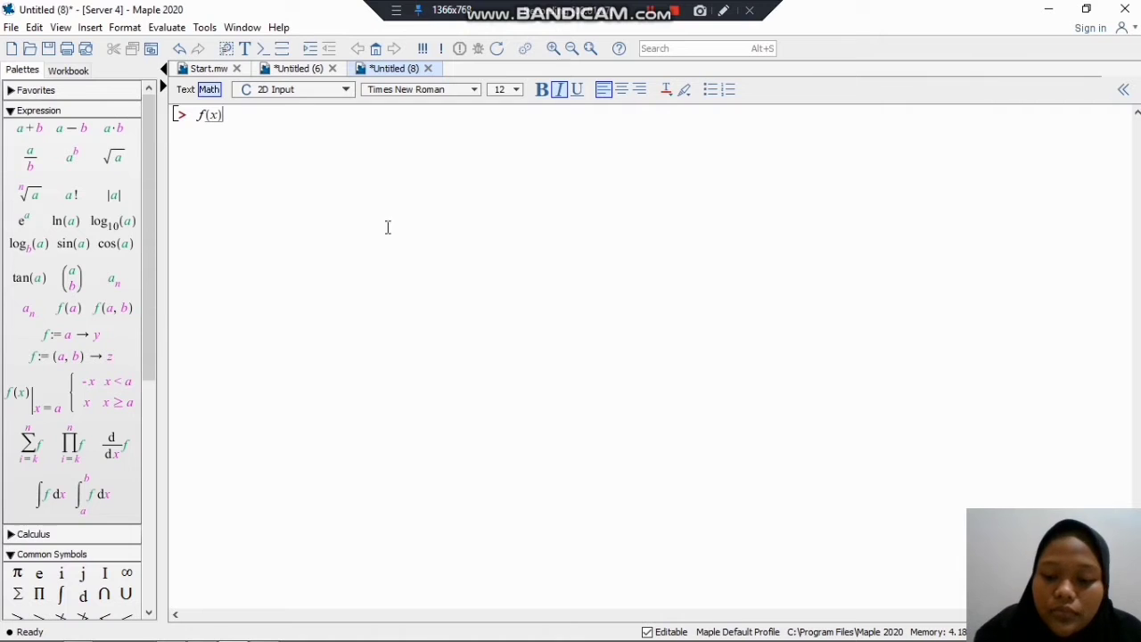
text(:= )
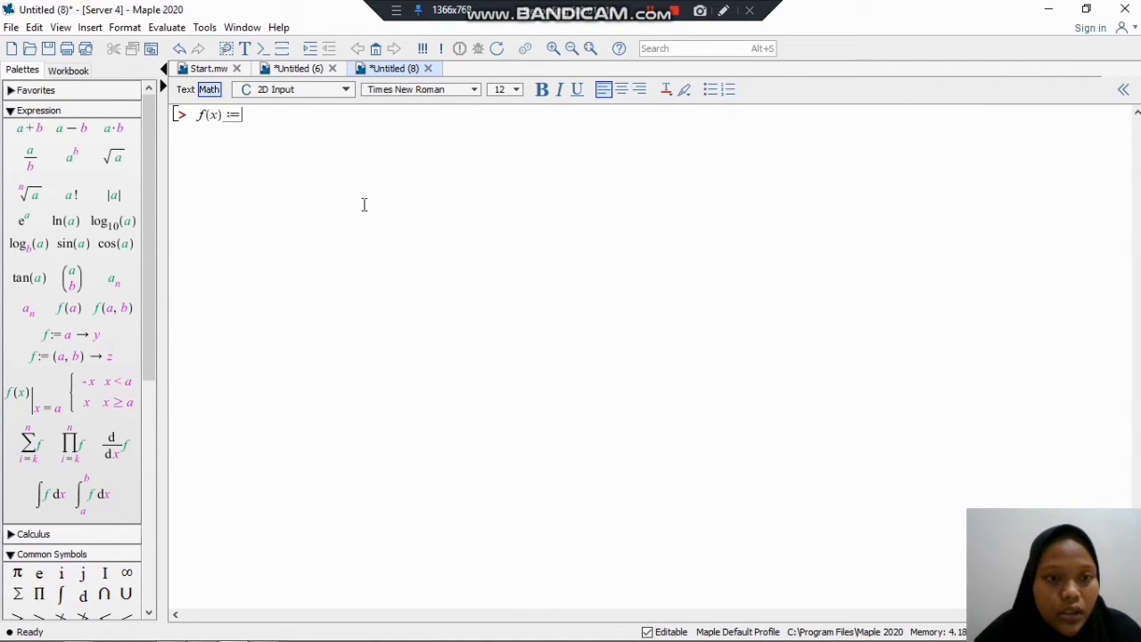
text((x))
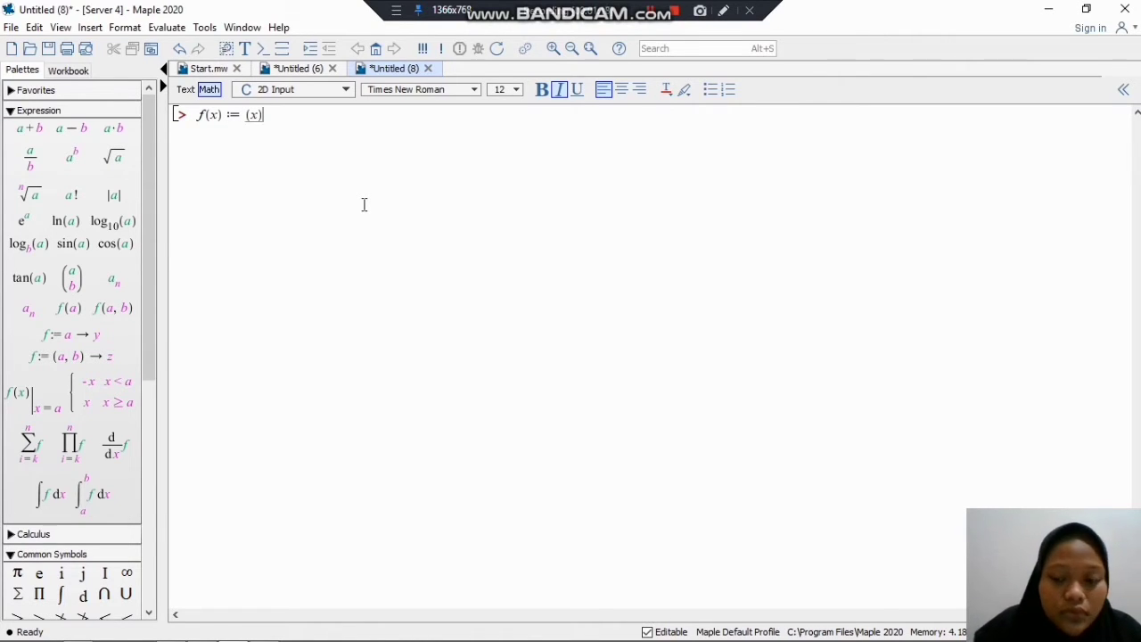
text(-)
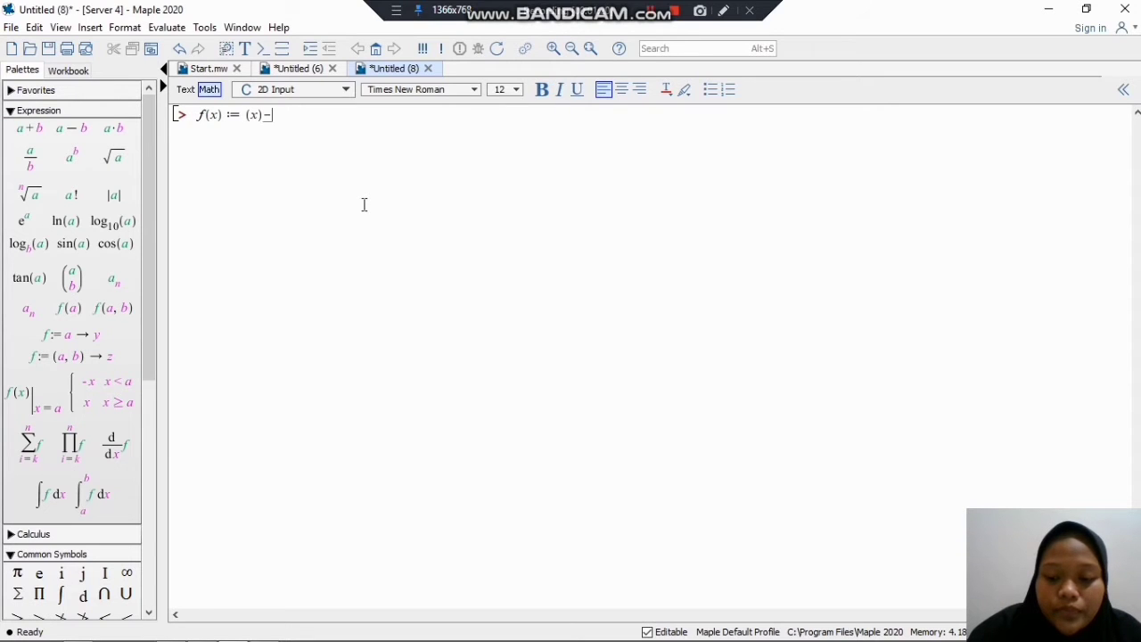
text(>)
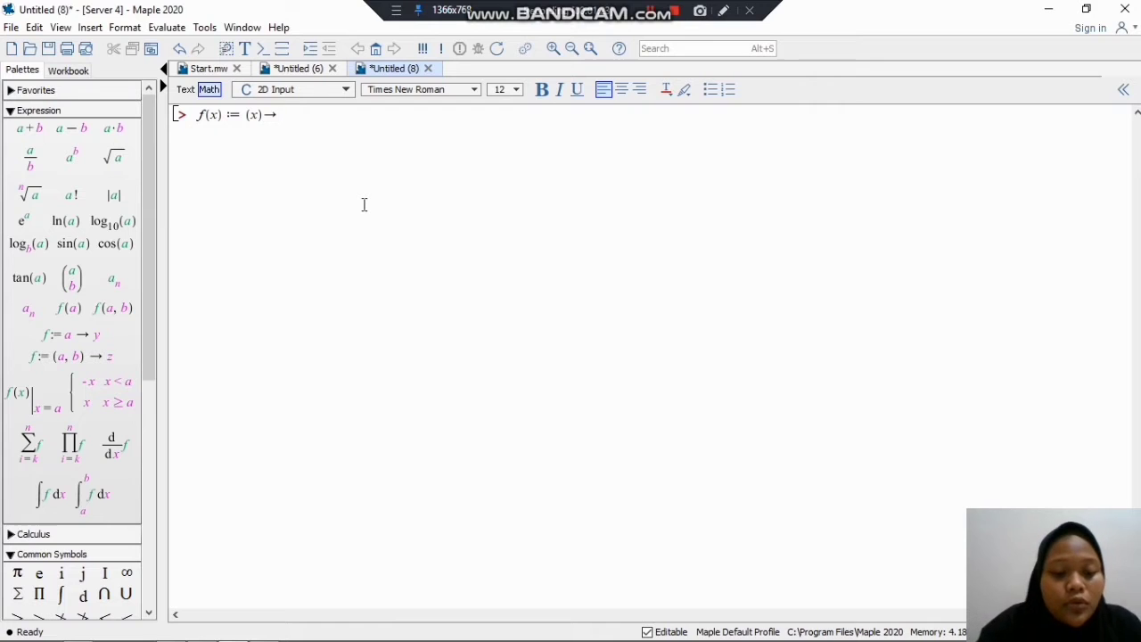
text(2x-)
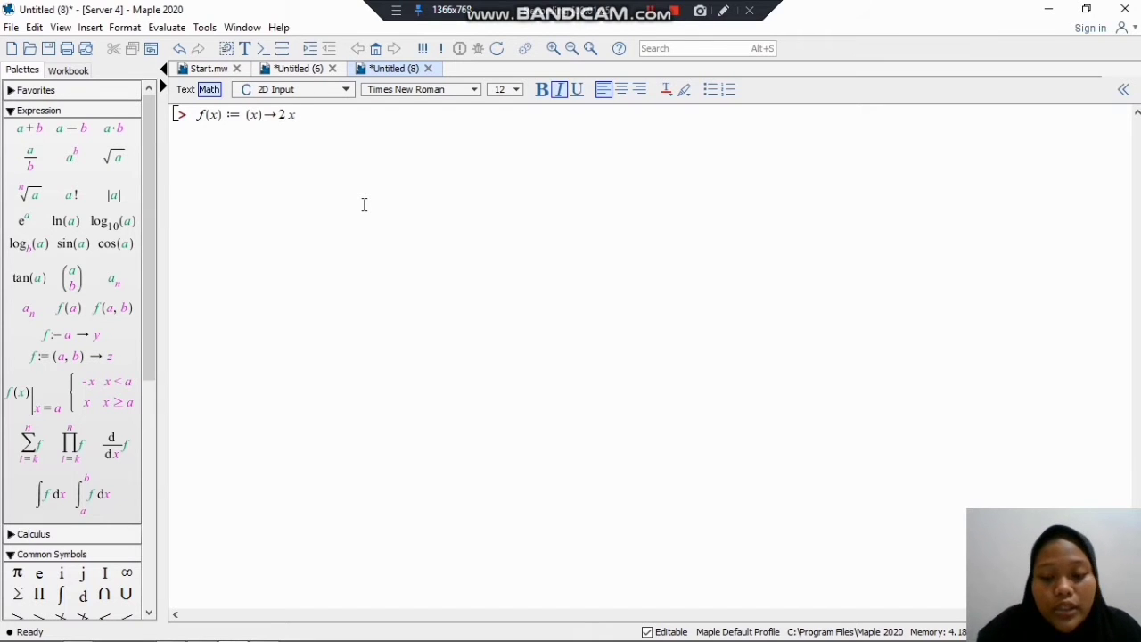
text(3)
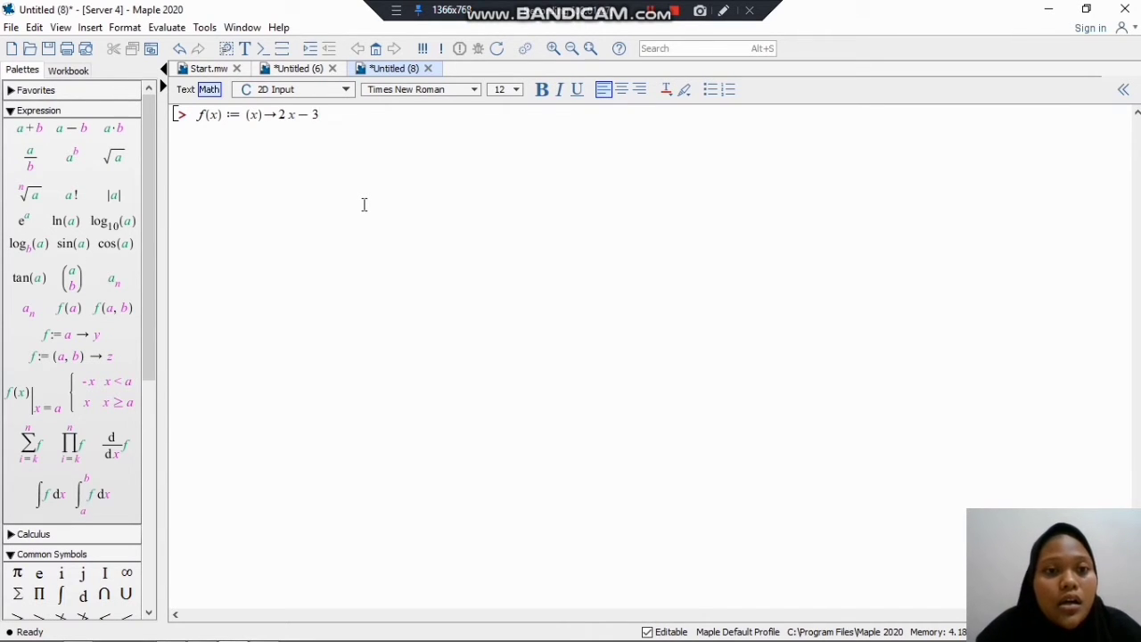
key(Return)
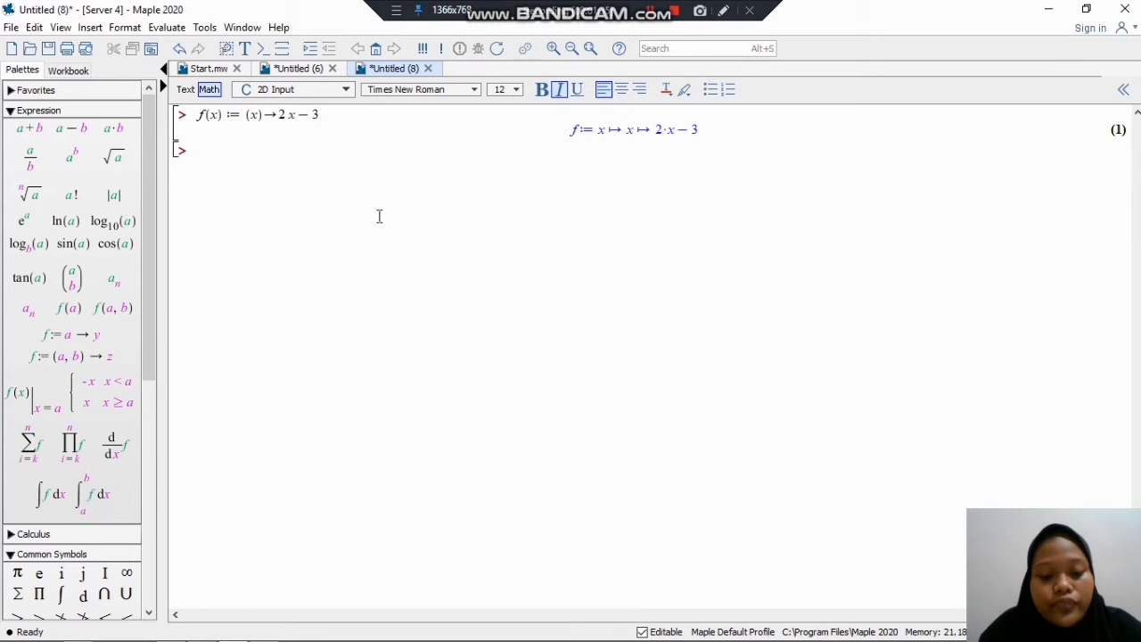
Step: Try to evaluate the function at x = −3 by executing f(-3)
text(f()
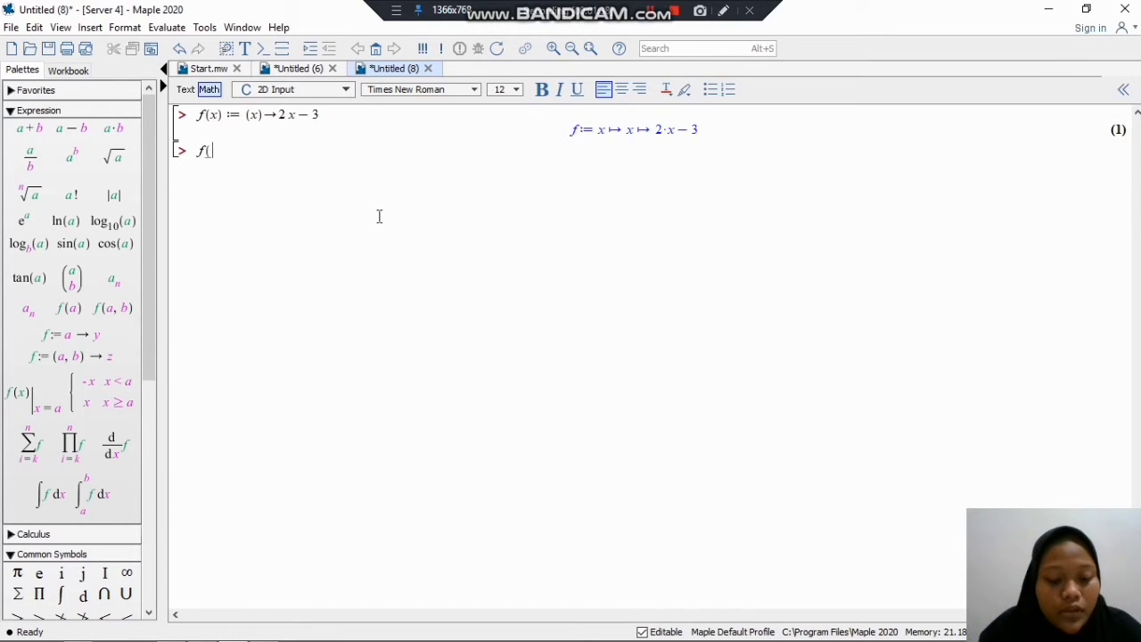
text(-3)
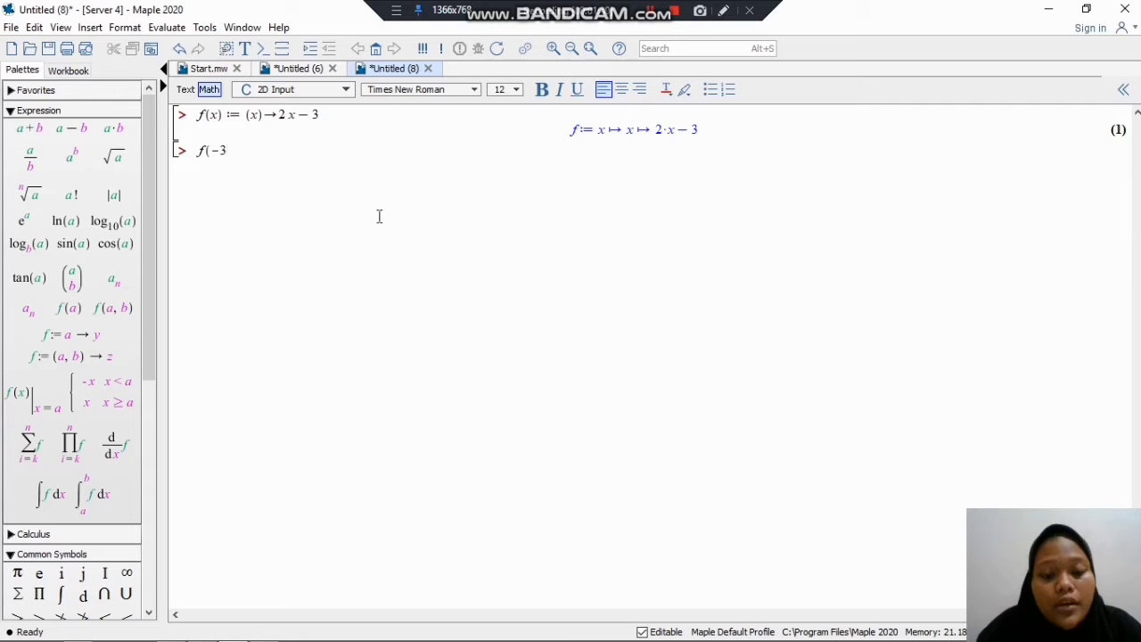
text())
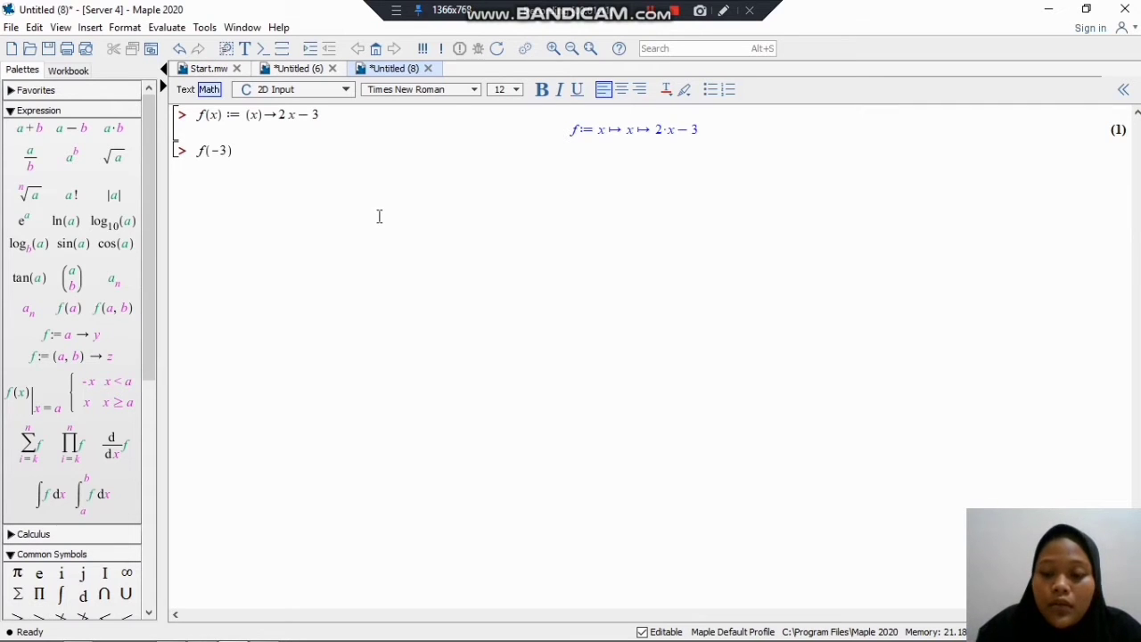
key(Return)
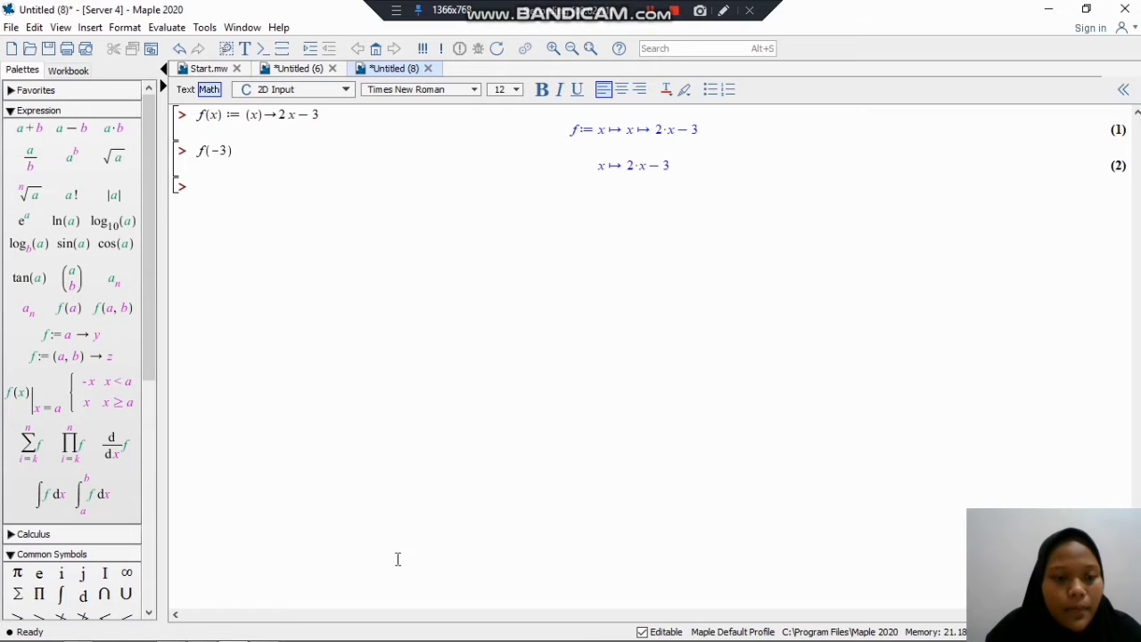
mouse_move(210, 626)
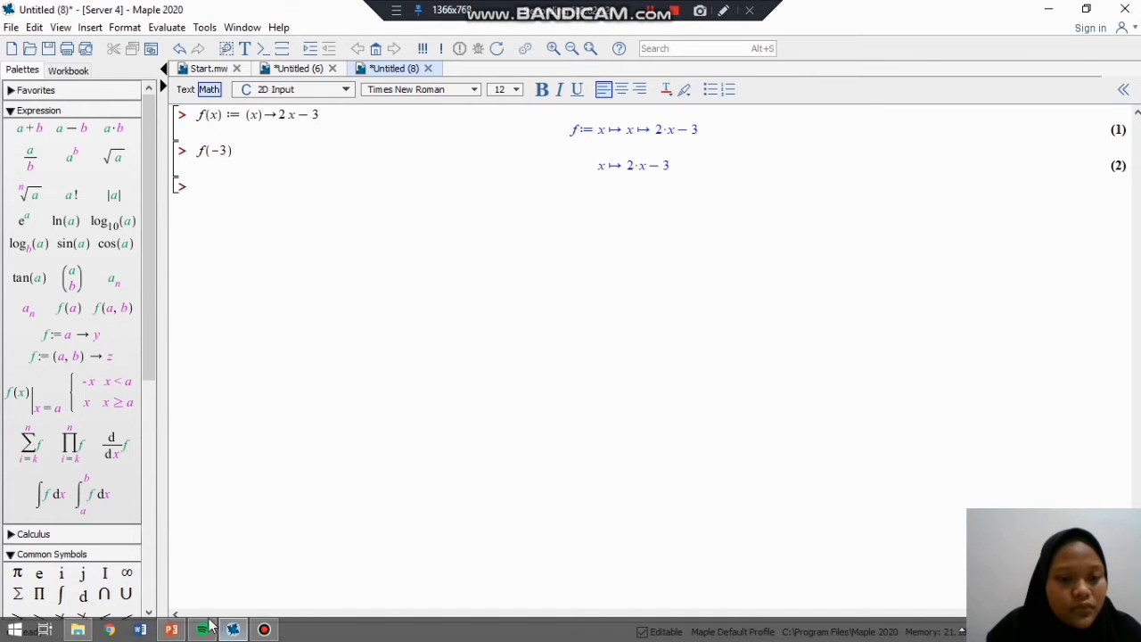
click(264, 630)
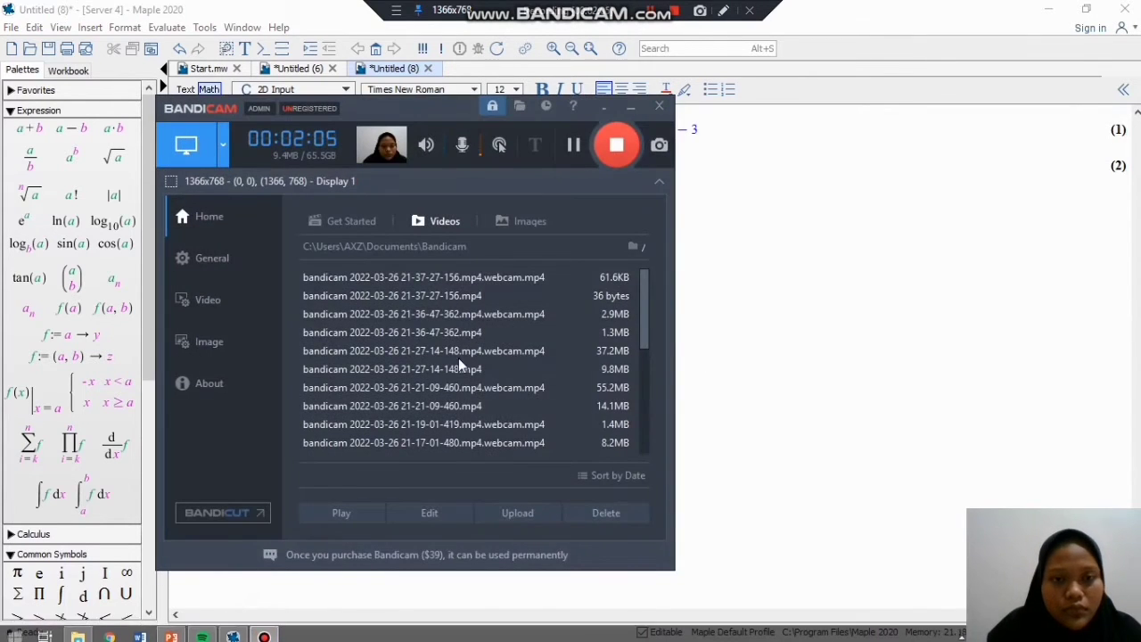
click(632, 108)
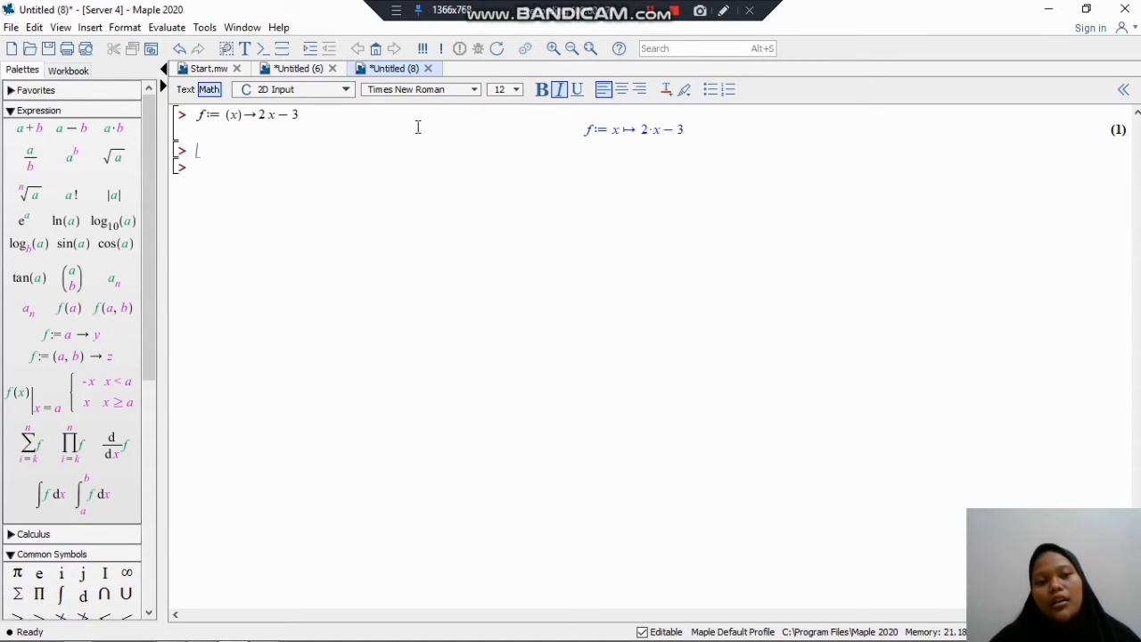
Step: Enter f(-3) on the empty line below the definition f := (x)→2x−3 and execute it
click(226, 152)
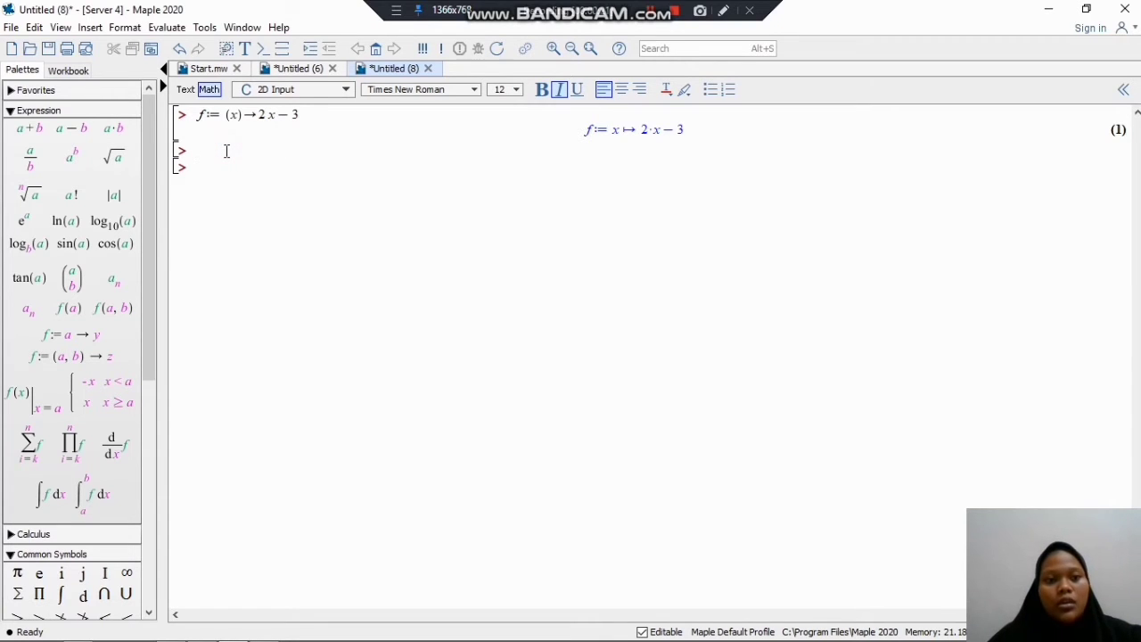
text(f)
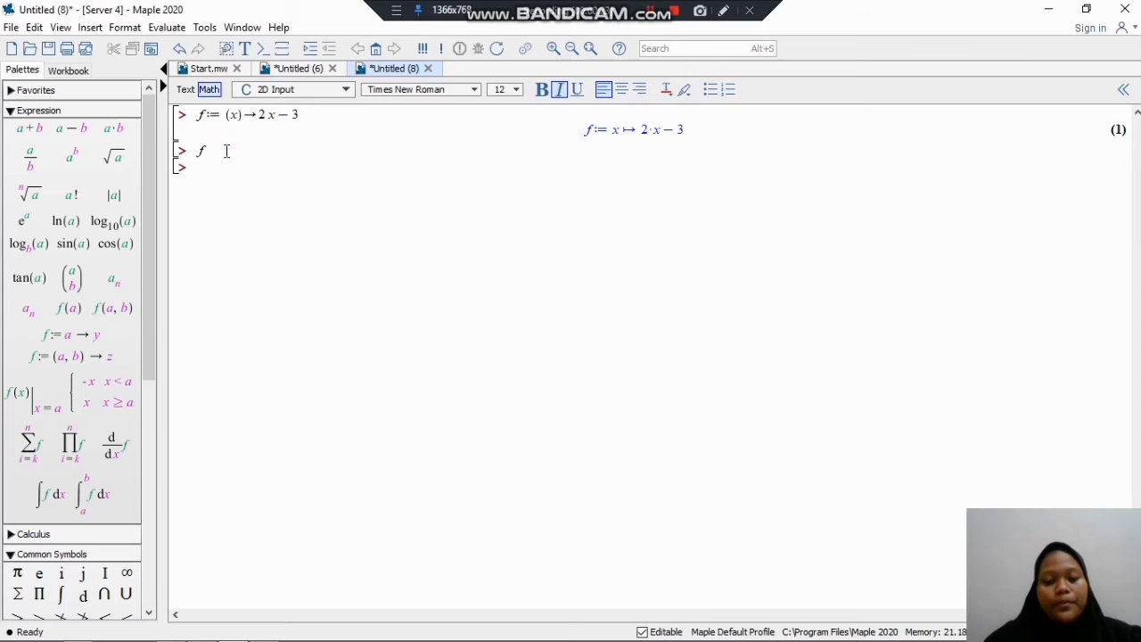
text(:=)
key(BackSpace)
key(BackSpace)
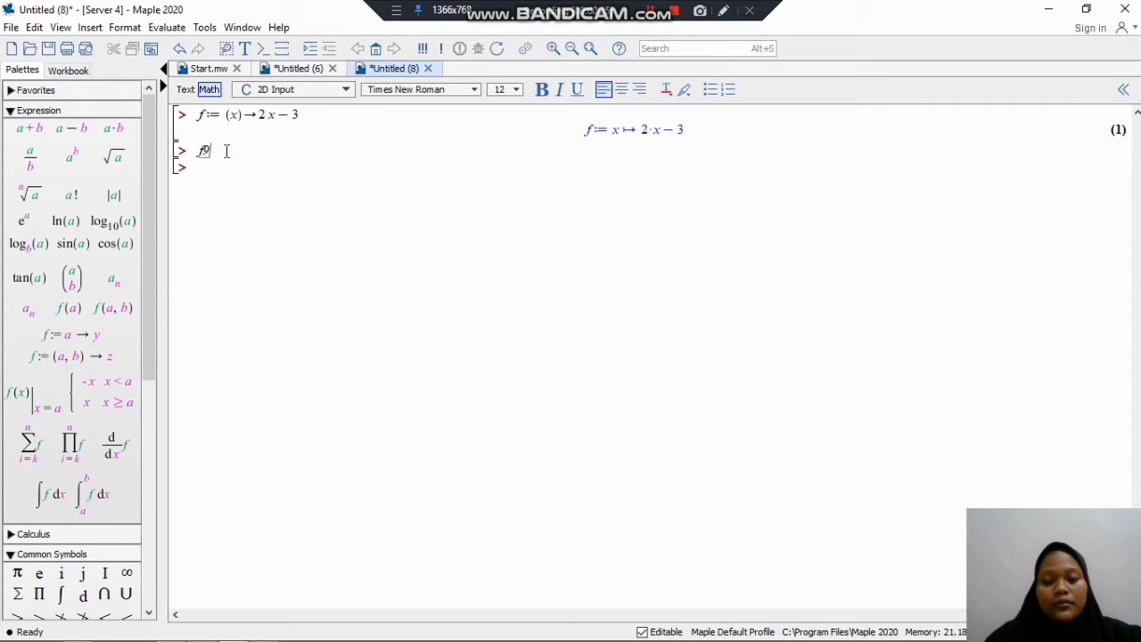
text(()
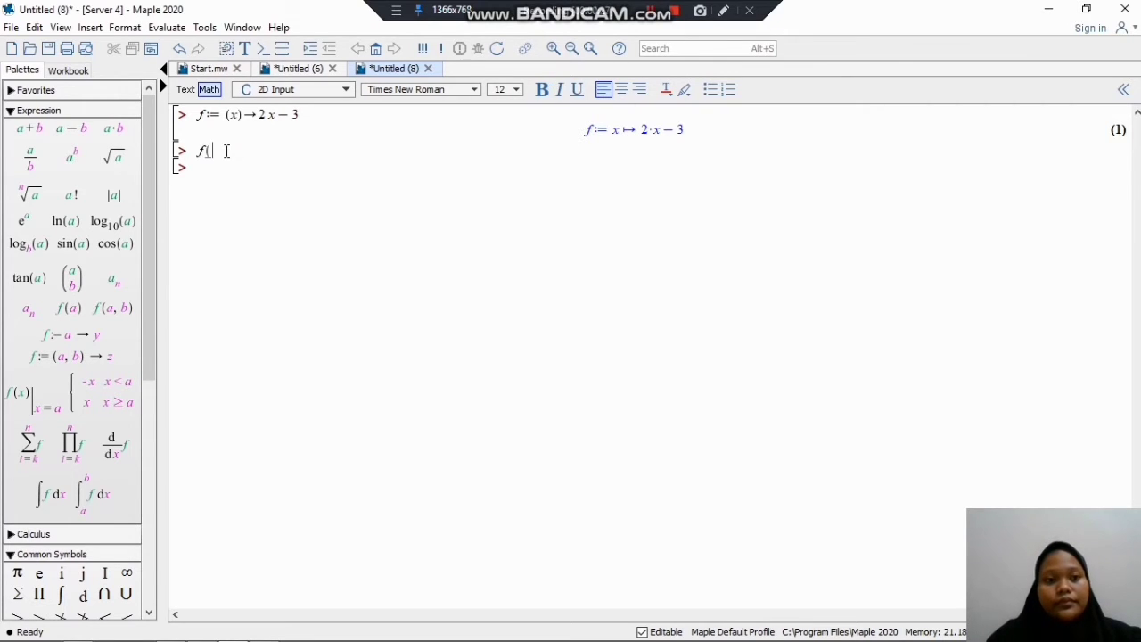
text(-3)
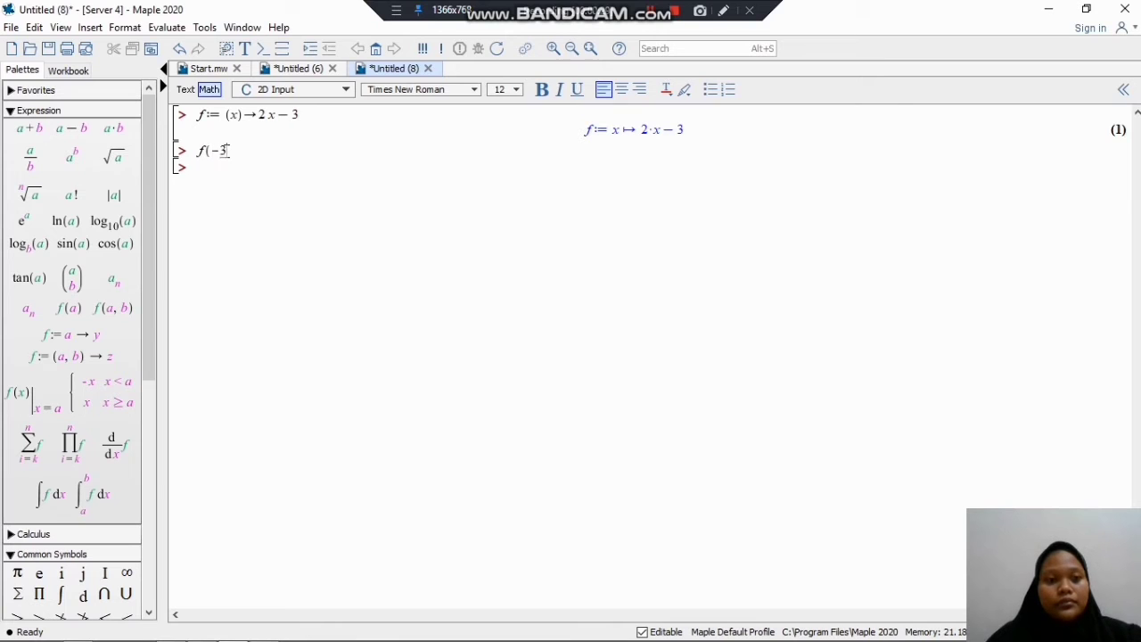
text())
key(Return)
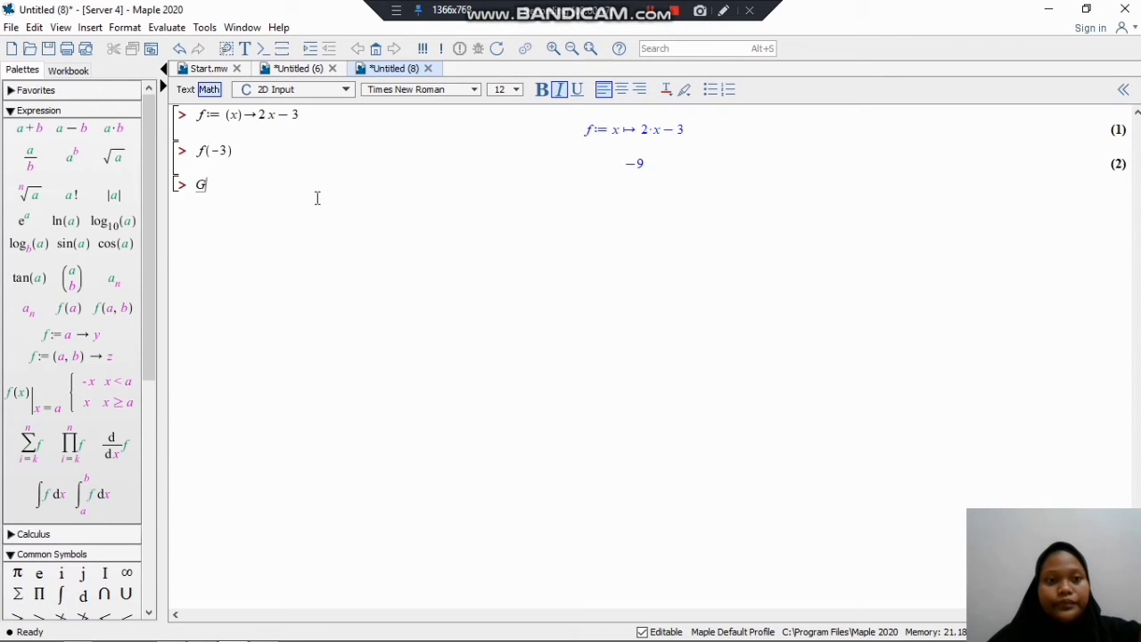
Step: Start an assignment g := (x) on the empty line below the f(-3) evaluation
text(f)
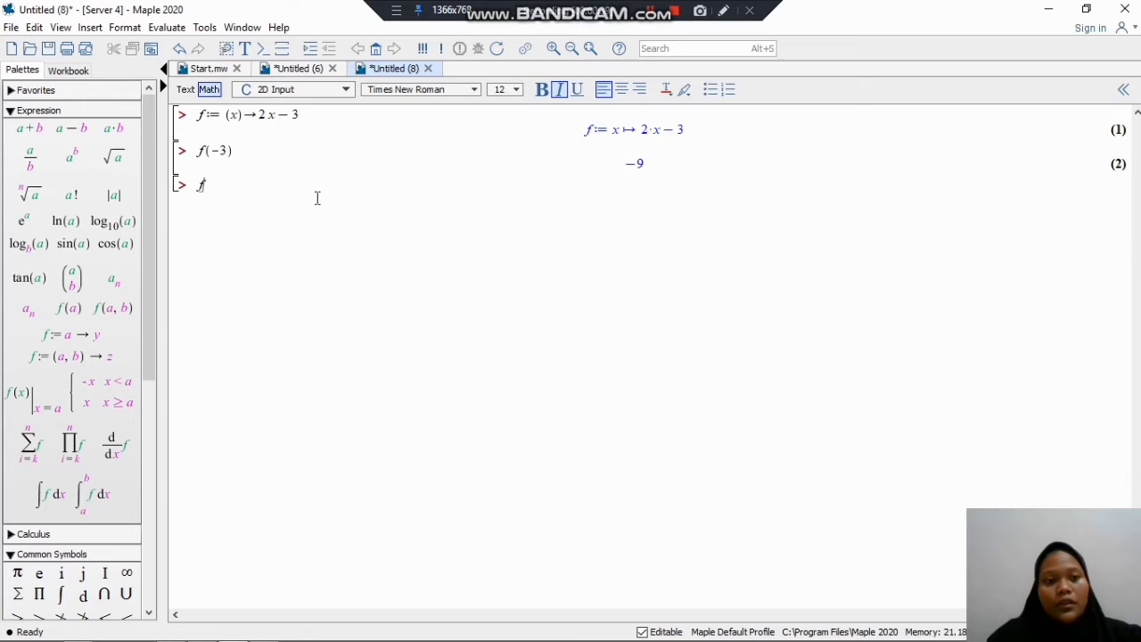
key(BackSpace)
text(g)
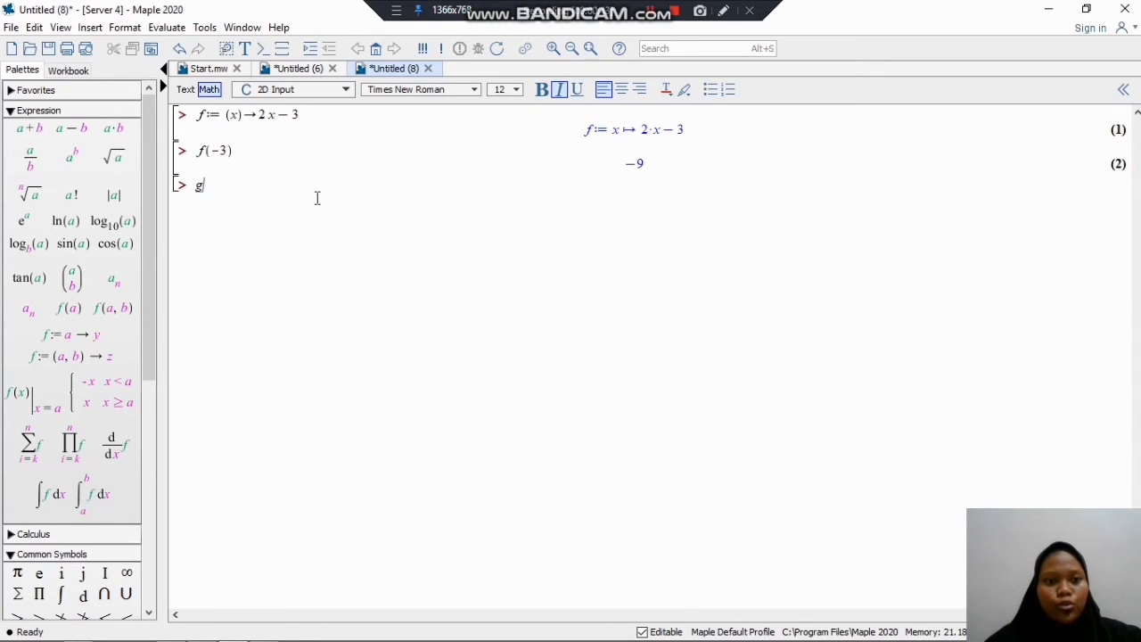
text(:)
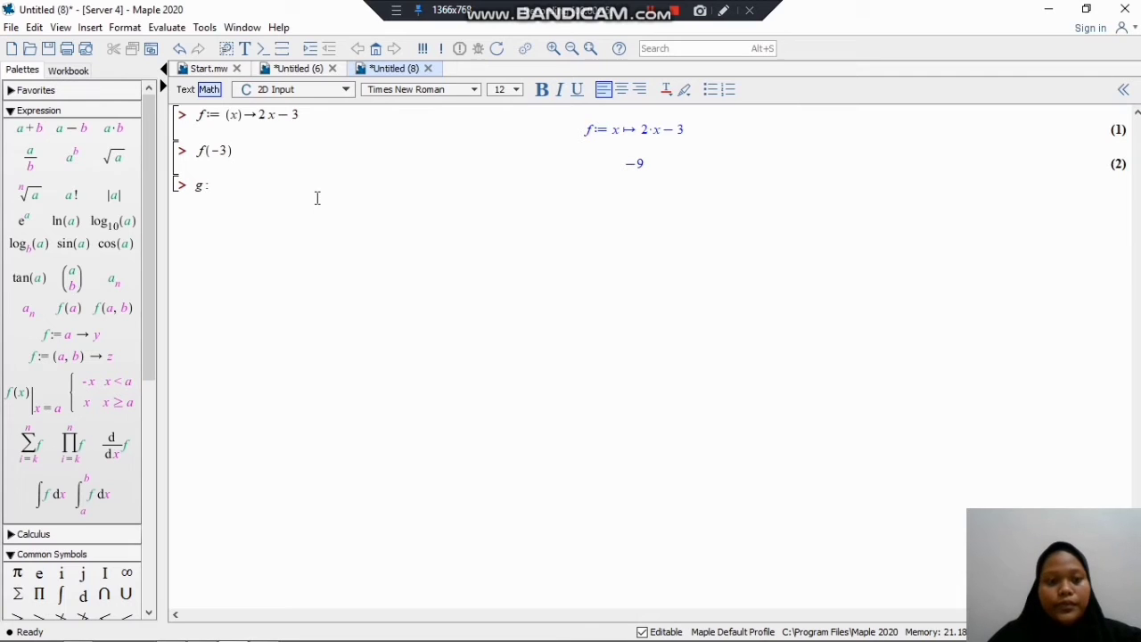
text(=)
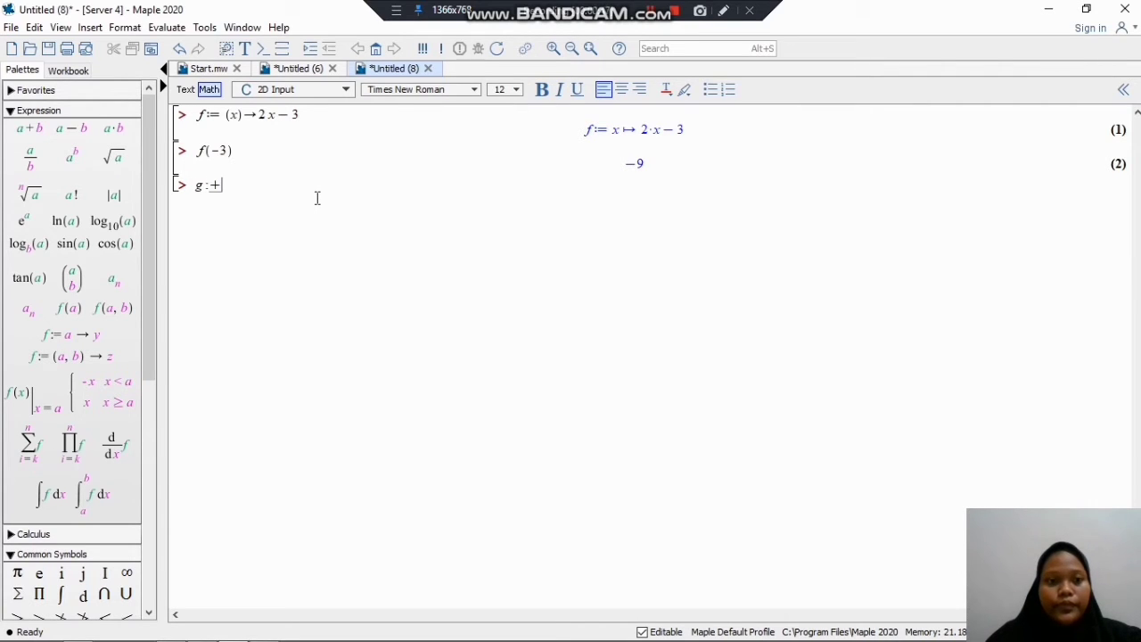
text(+)
key(BackSpace)
key(BackSpace)
text(=(x))
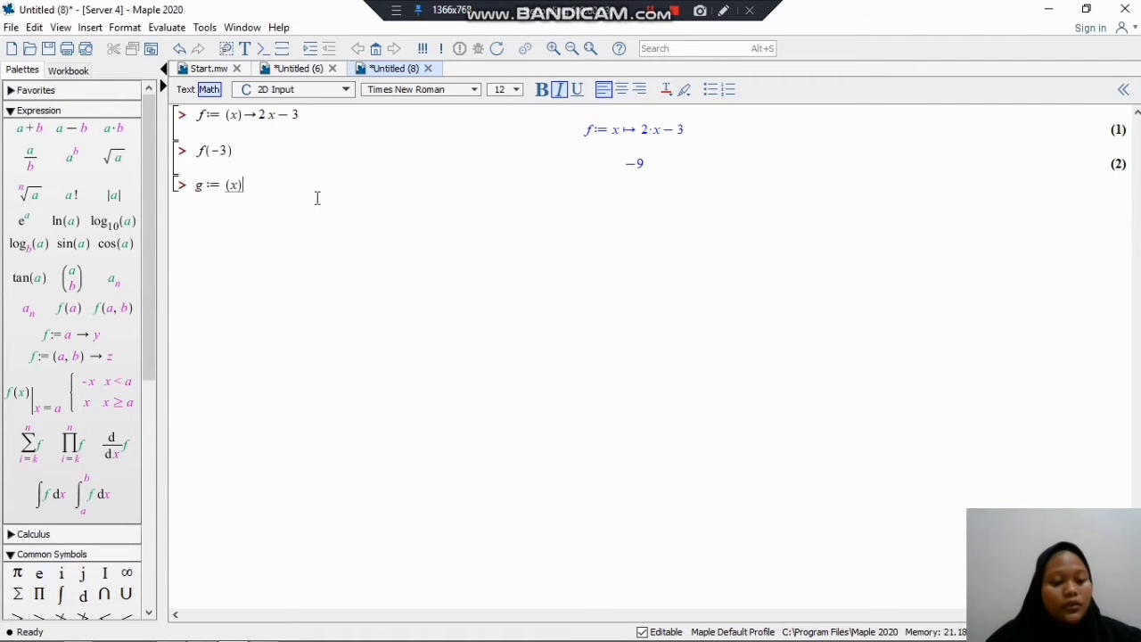
text(x)
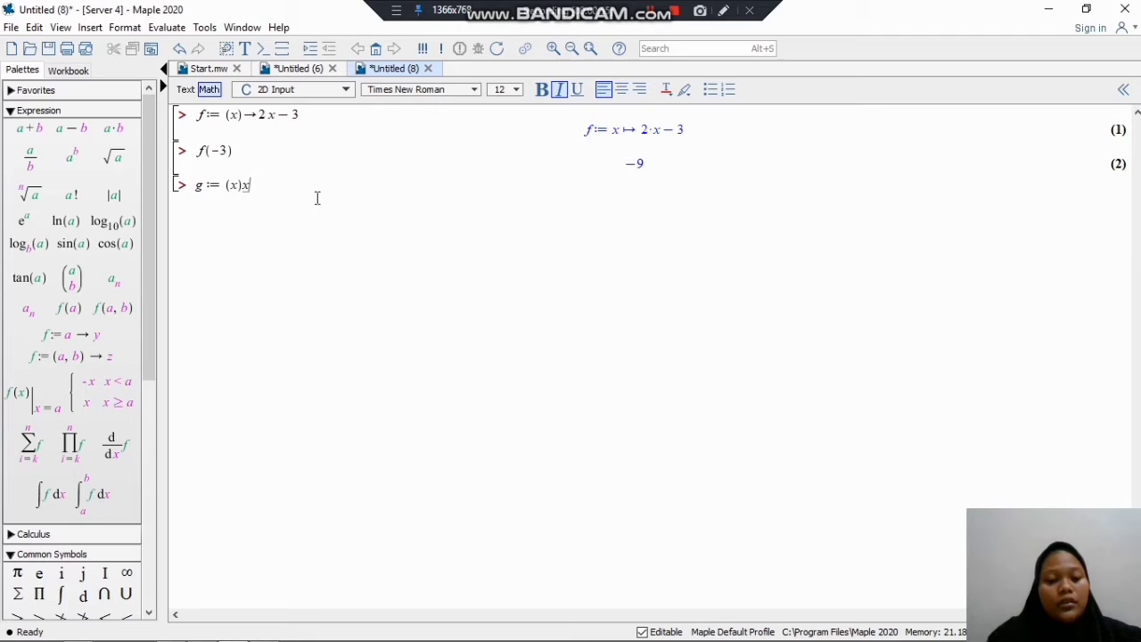
text(^)
Step: Complete the definition of g with the mapping →x²−3x+4 and execute it
key(BackSpace)
key(BackSpace)
text(-)
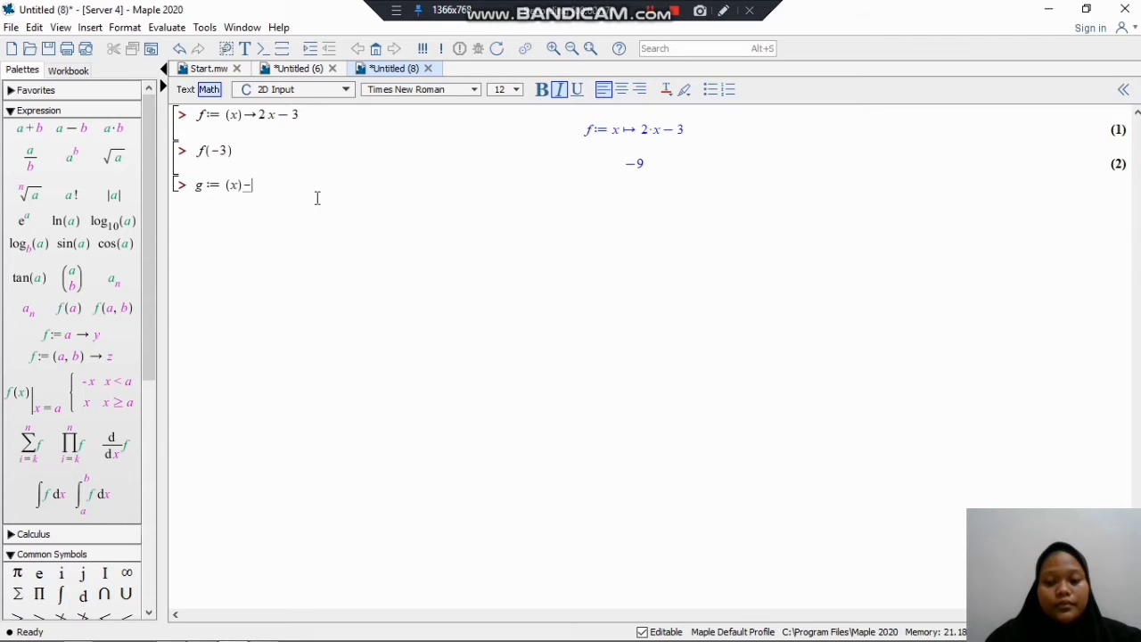
text(>x)
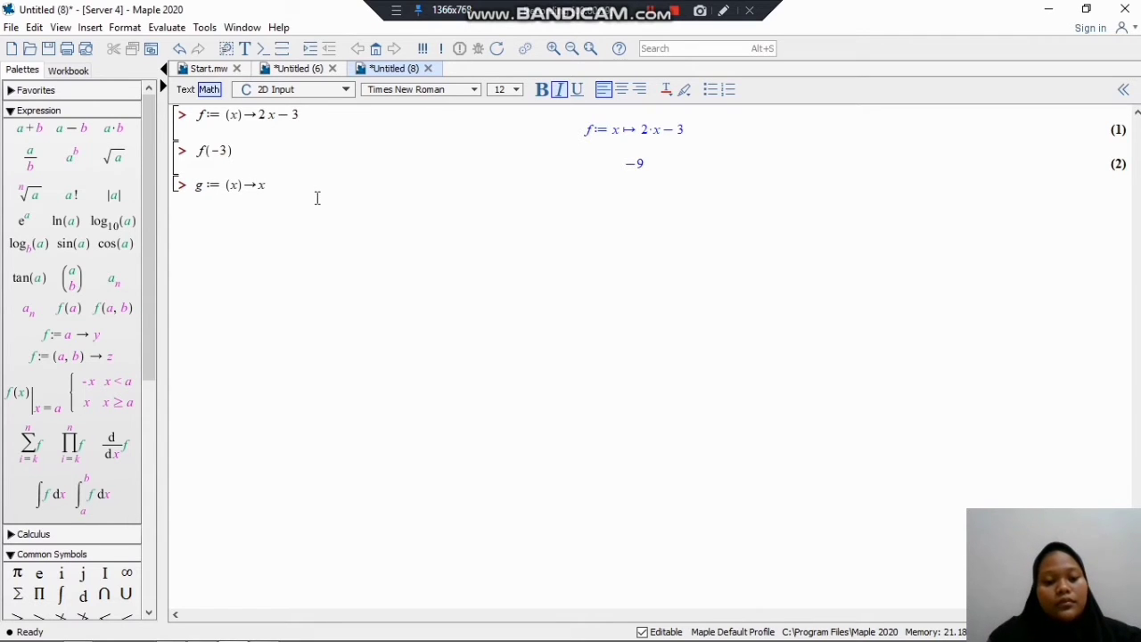
text(^2)
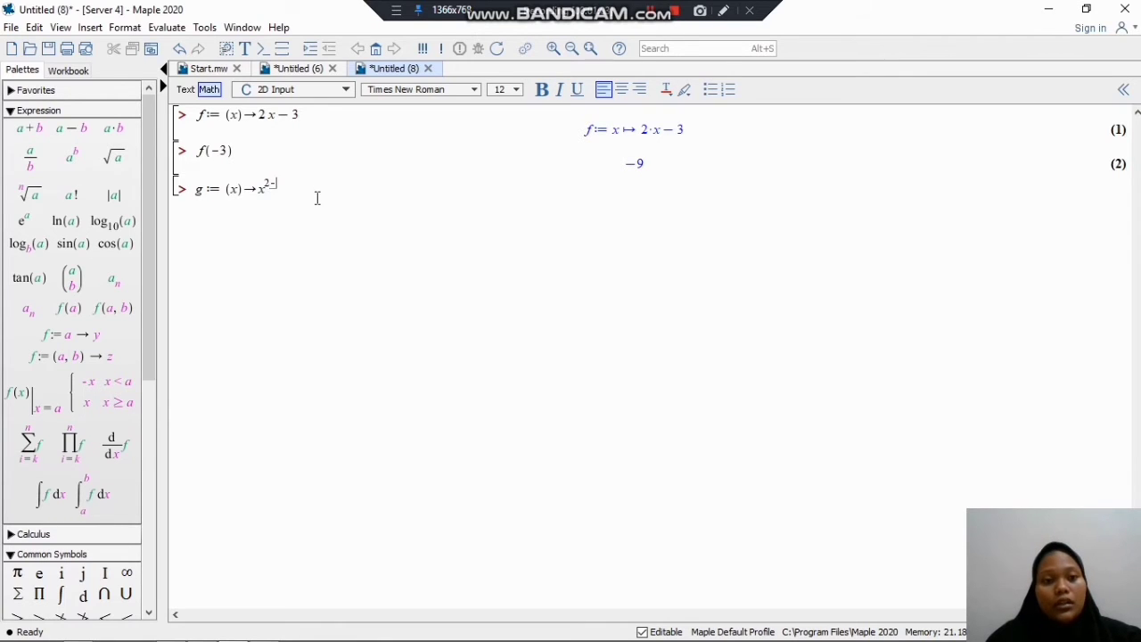
key(Right)
text(-)
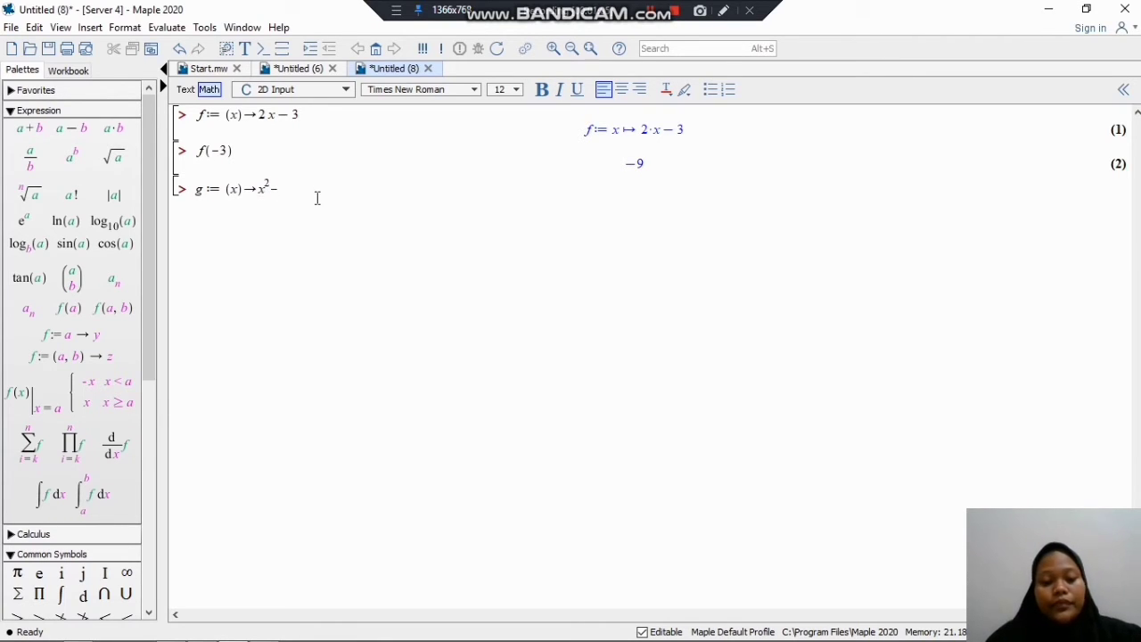
text(3x)
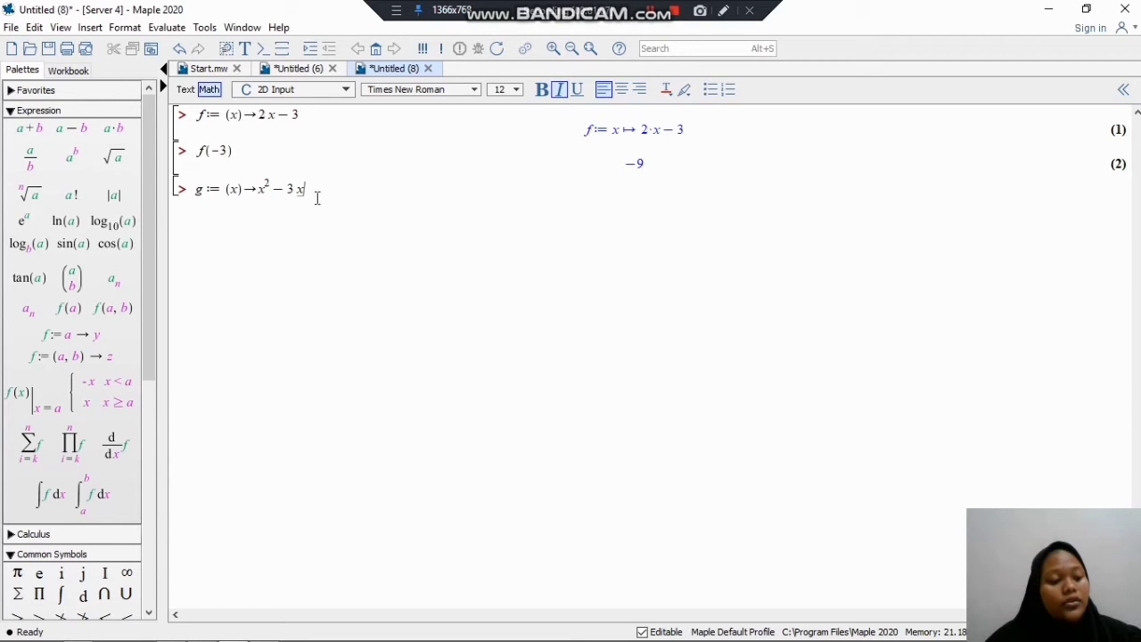
text(+4)
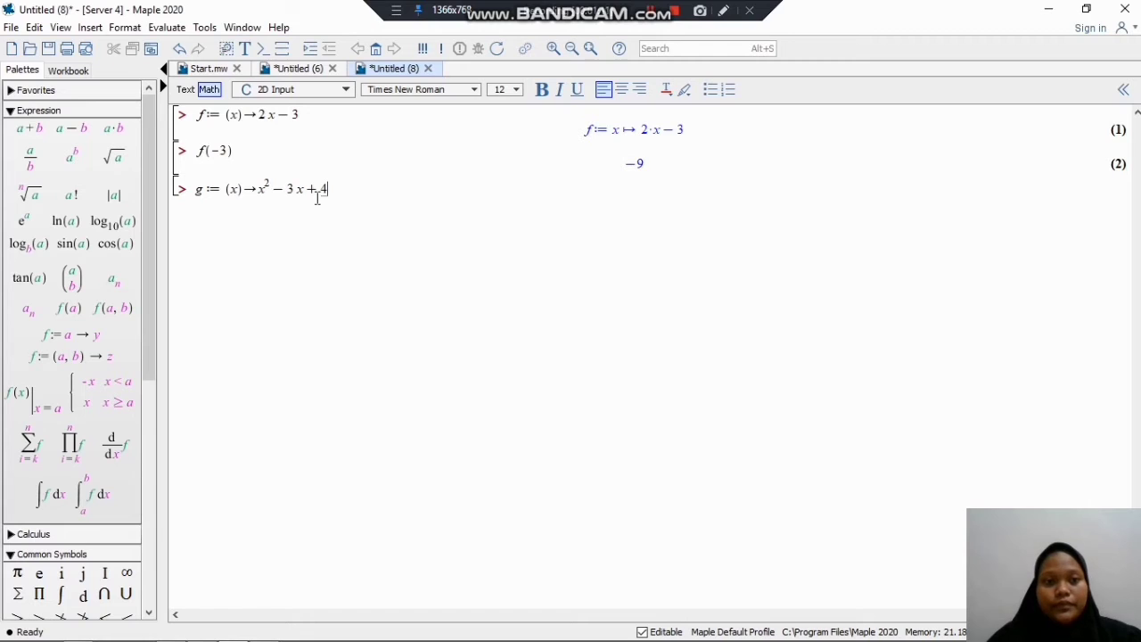
key(Return)
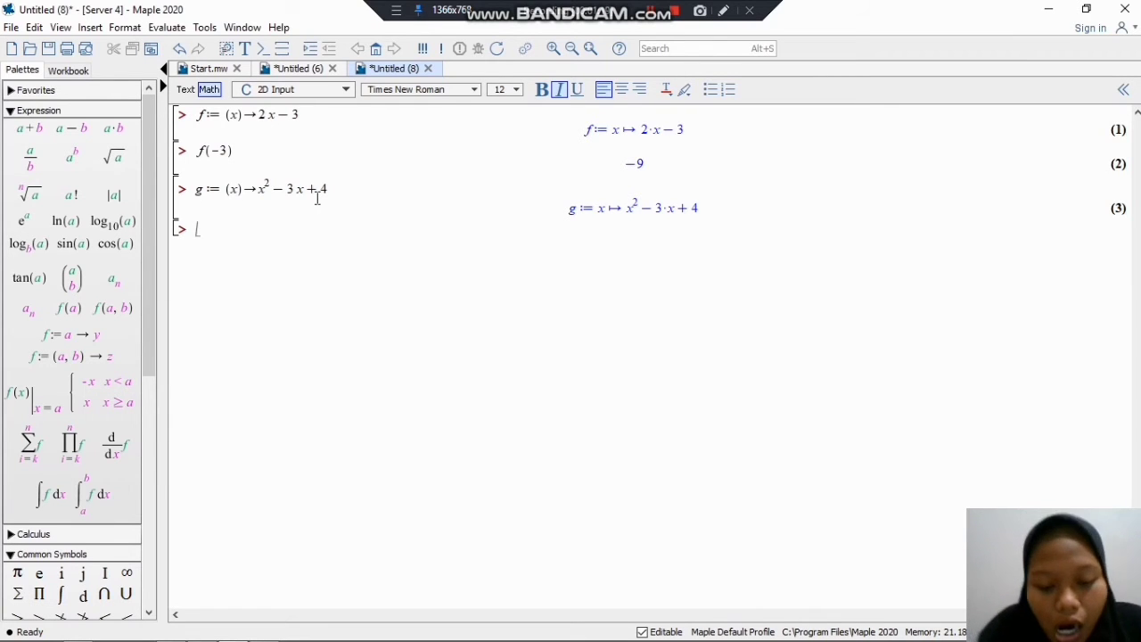
Step: Evaluate g at x = 5 by entering and executing g(5) below its definition
text(g()
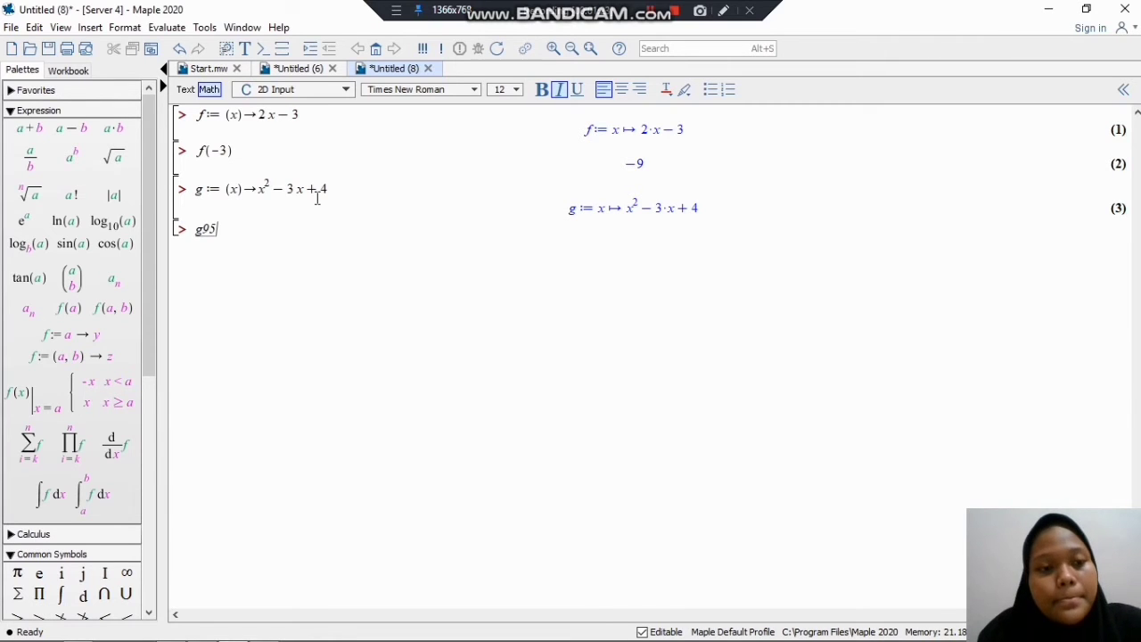
key(BackSpace)
text(()
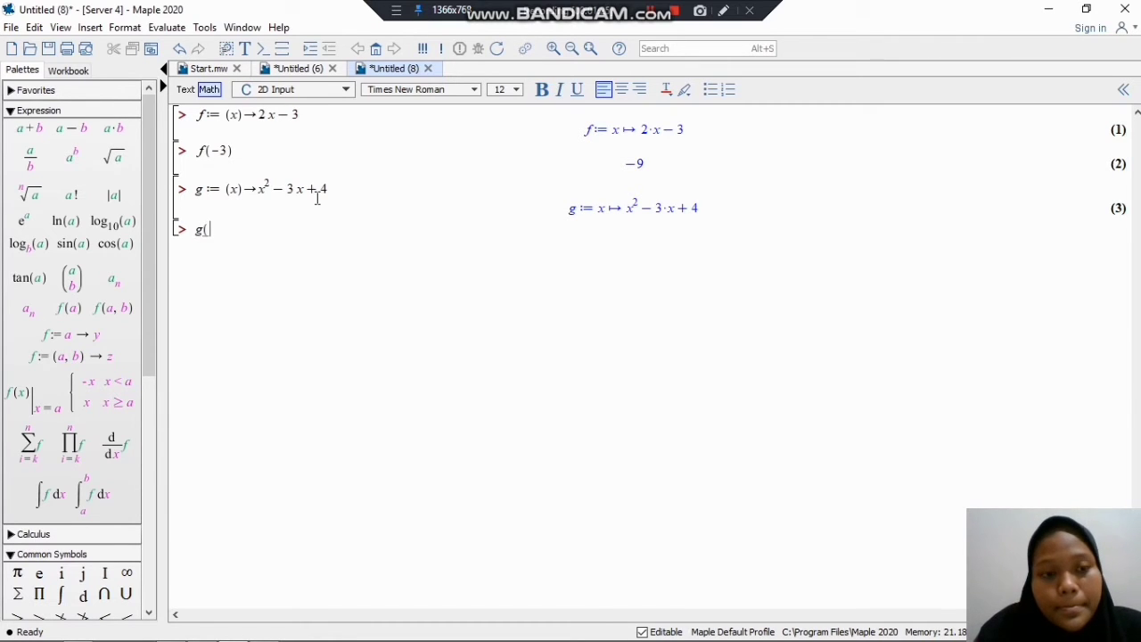
text(5))
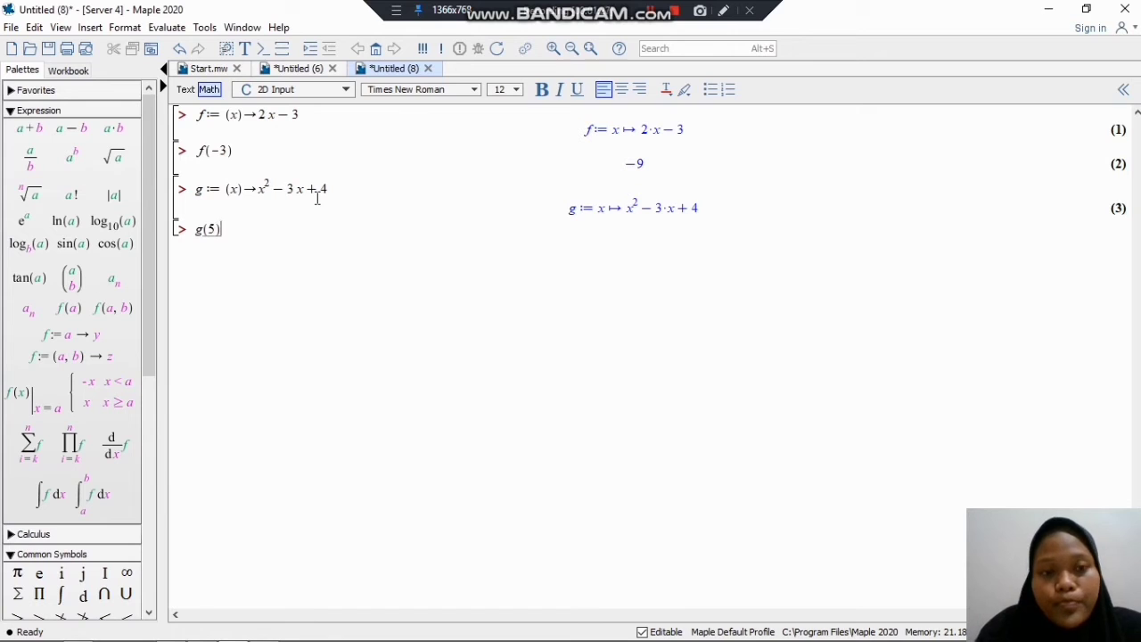
key(Return)
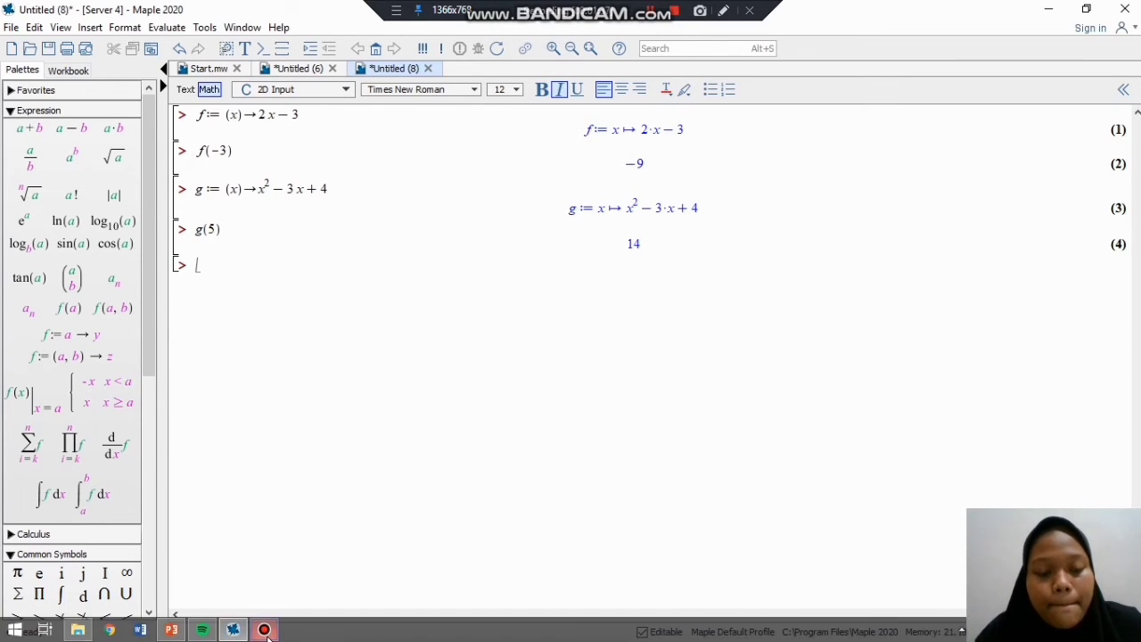
Step: Show the Untitled (6) worksheet's notes on numeric evaluation and Digits precision, and clear the selection on the Digits := 7 example
click(275, 570)
click(288, 69)
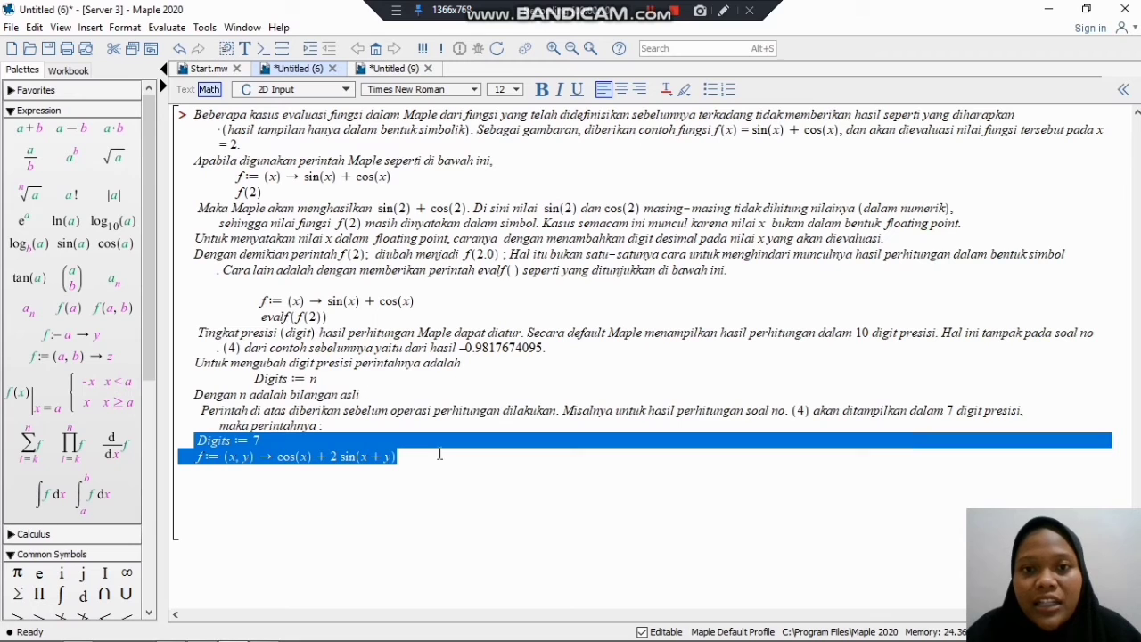
click(523, 469)
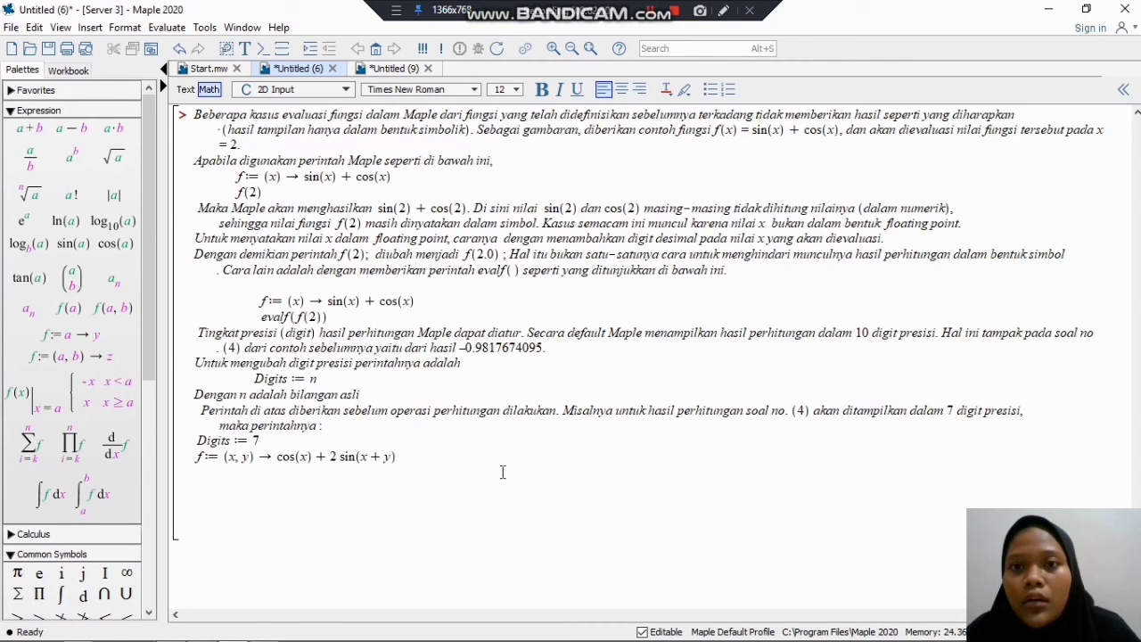
Step: Execute f(2.3, 1) in the Untitled (9) worksheet
click(393, 70)
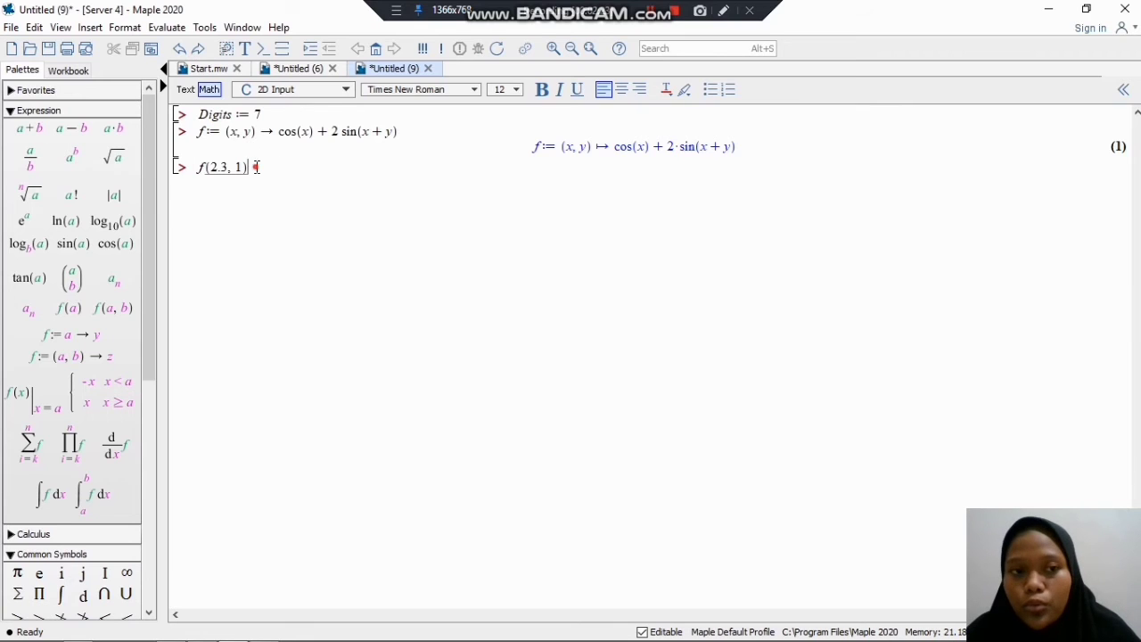
key(Return)
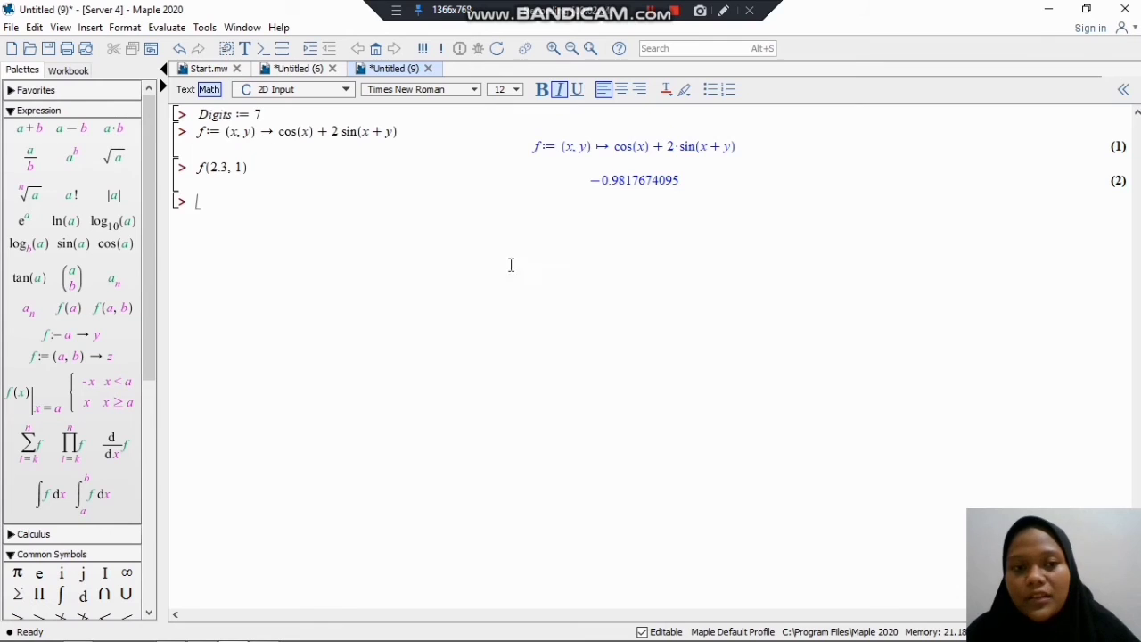
Step: In the Untitled (10) worksheet, execute Digits := 3, the definition f := (x)→sin(x)+cos(x), and the evaluation f(1.0, 1)
mouse_move(233, 629)
click(234, 559)
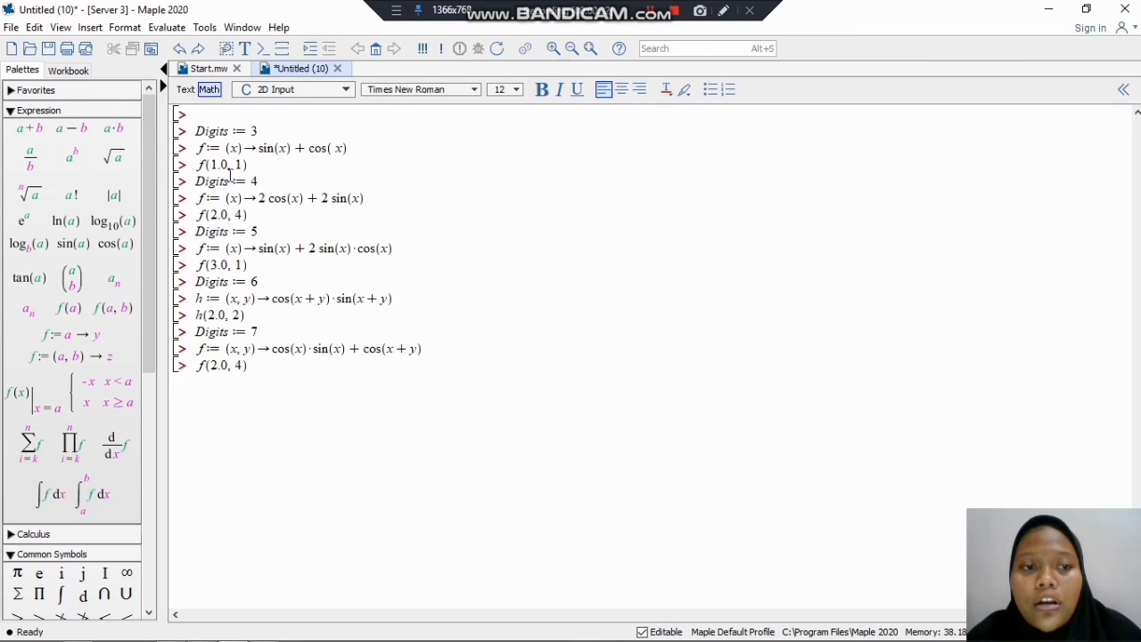
click(271, 131)
key(Return)
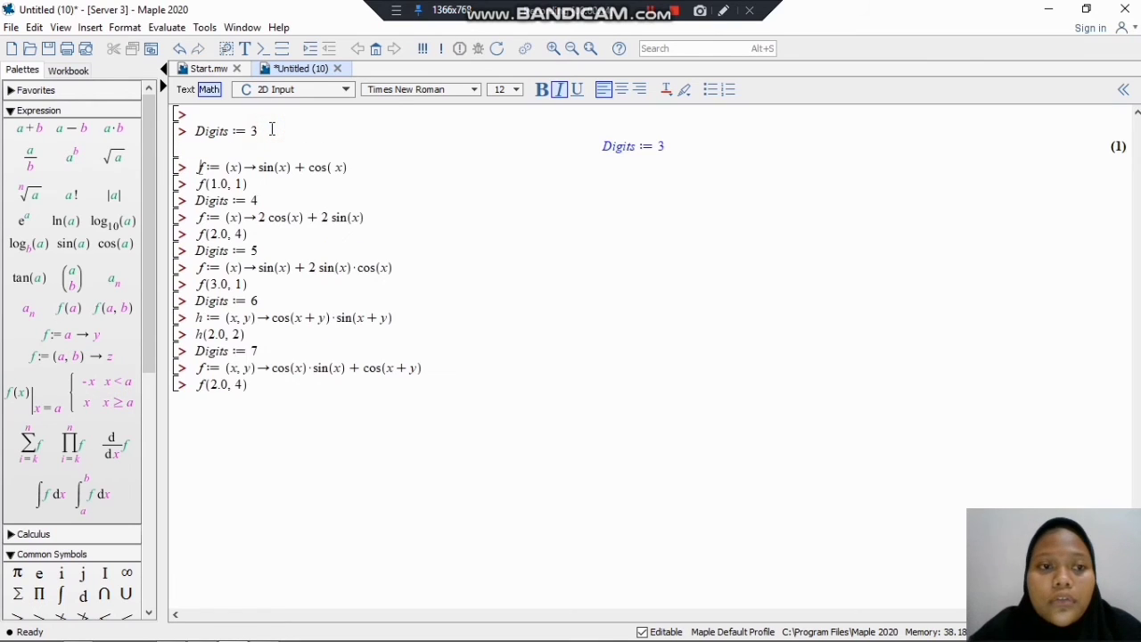
click(373, 167)
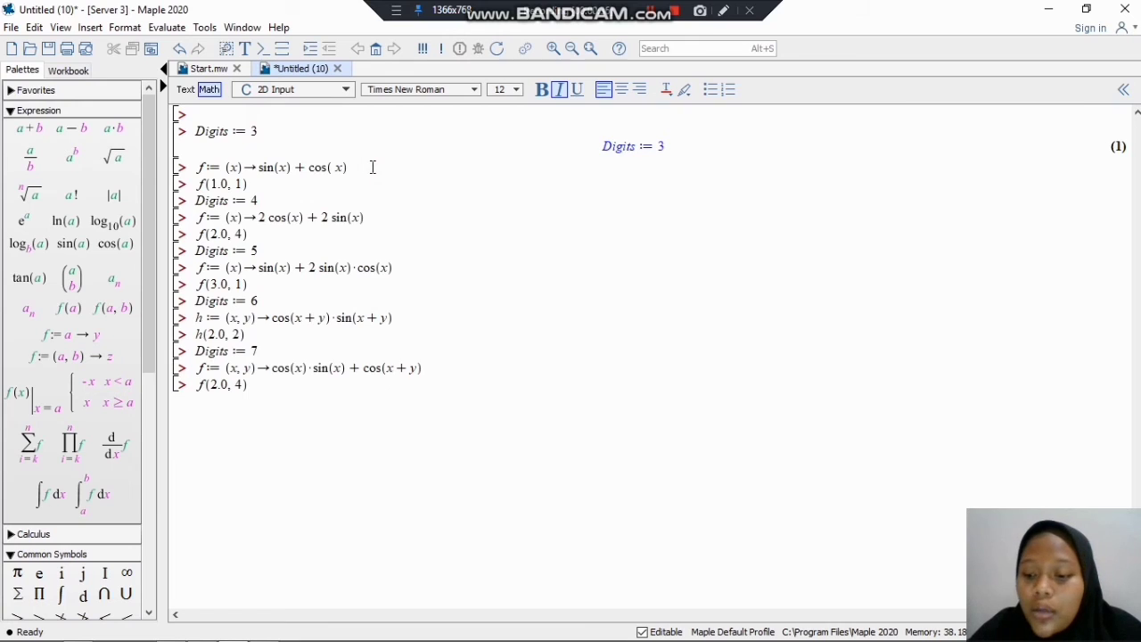
key(Return)
click(286, 206)
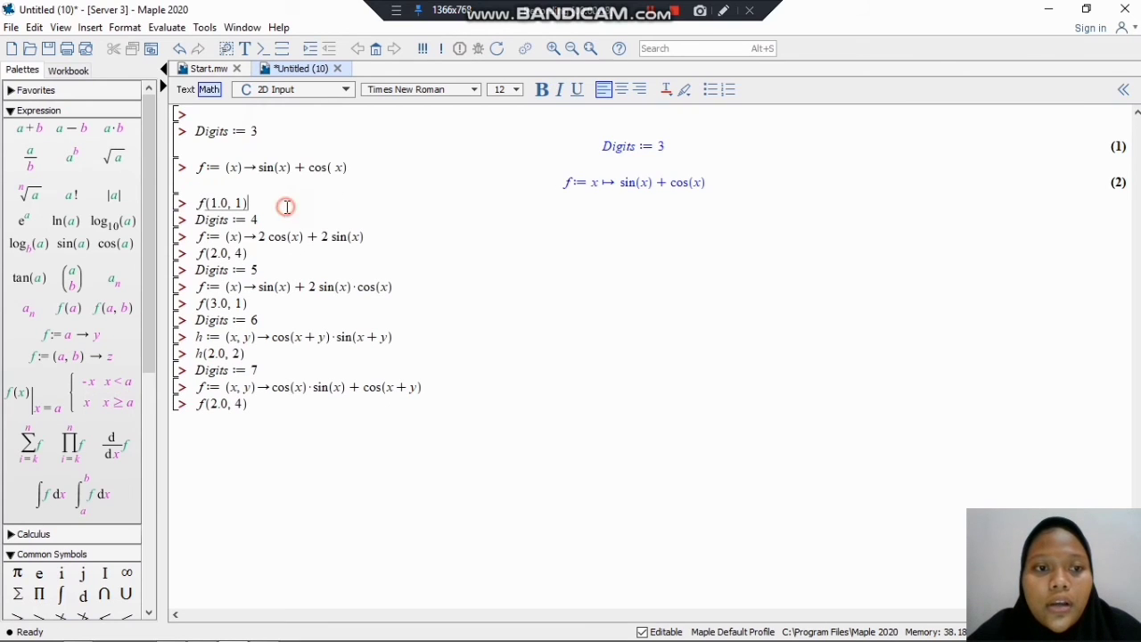
key(Return)
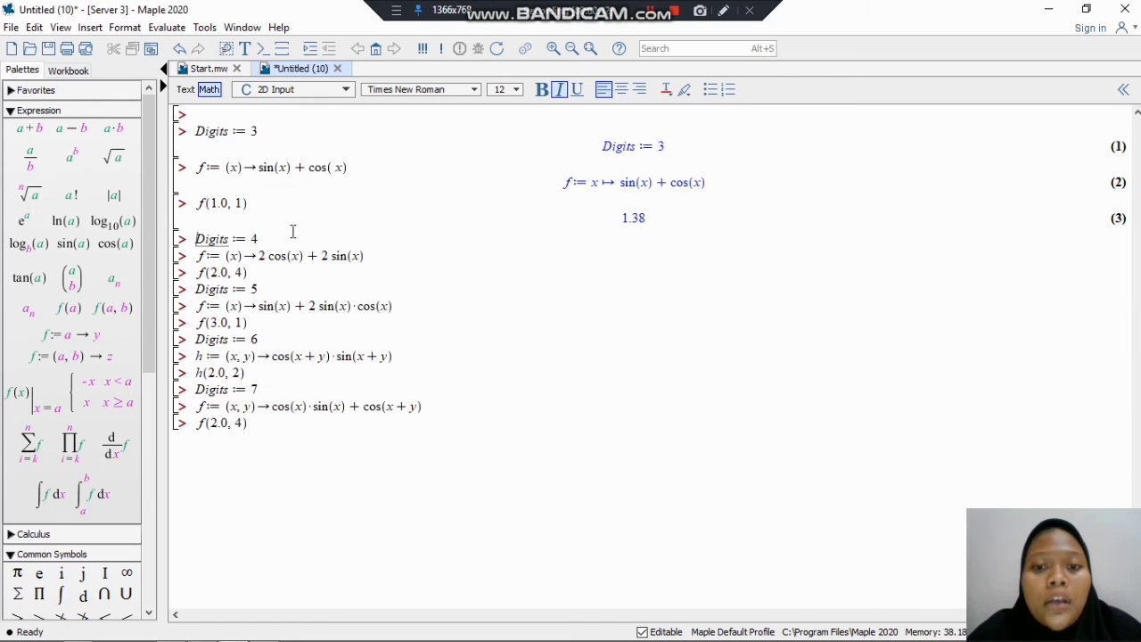
Step: Execute Digits := 4, the definition f := (x)→2cos(x)+2sin(x), and the evaluation f(2.0, 4) below it
click(279, 242)
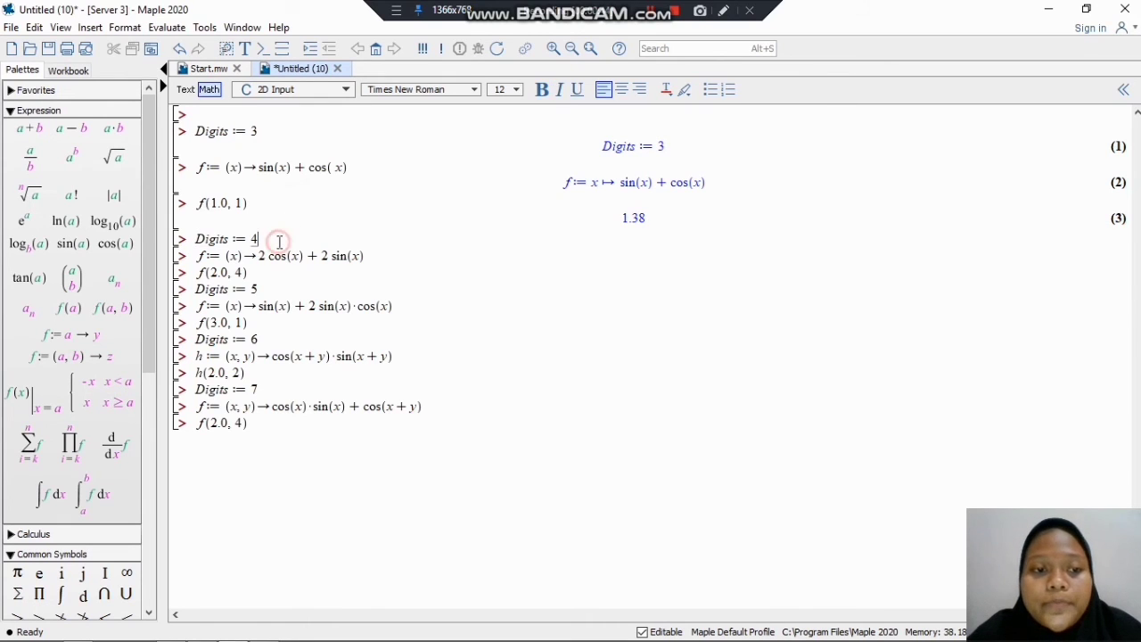
key(Return)
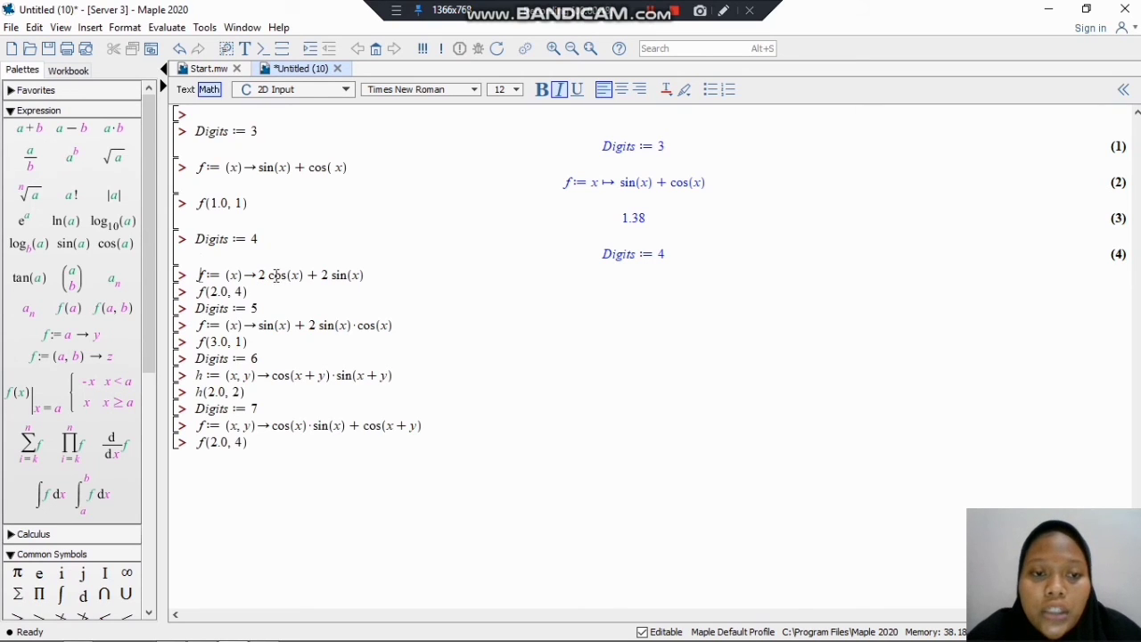
click(374, 275)
key(Return)
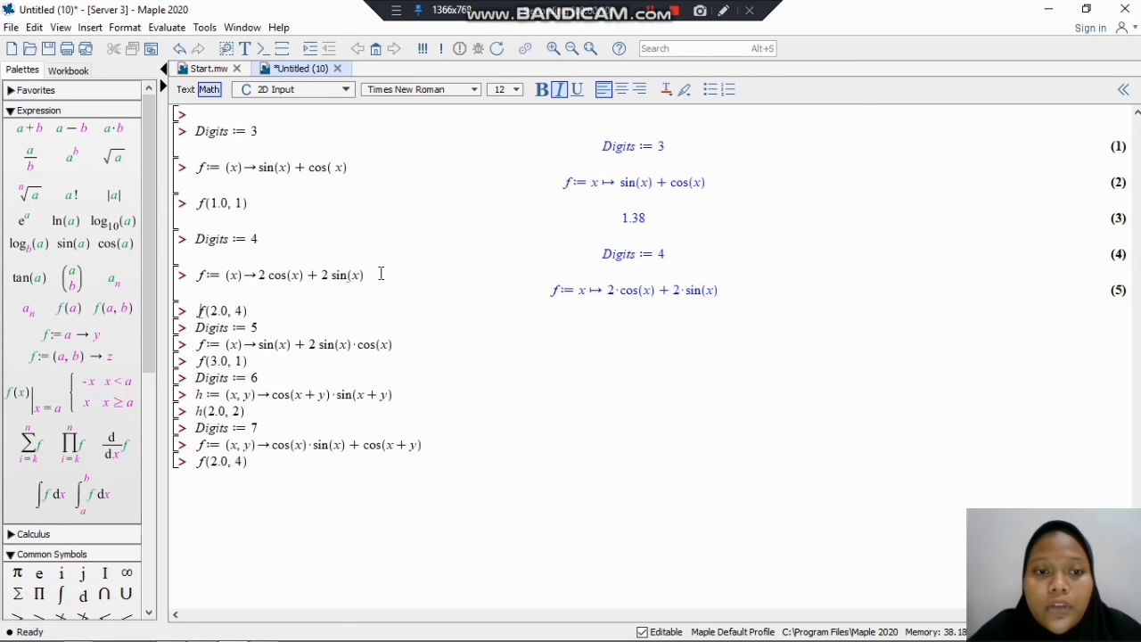
click(308, 310)
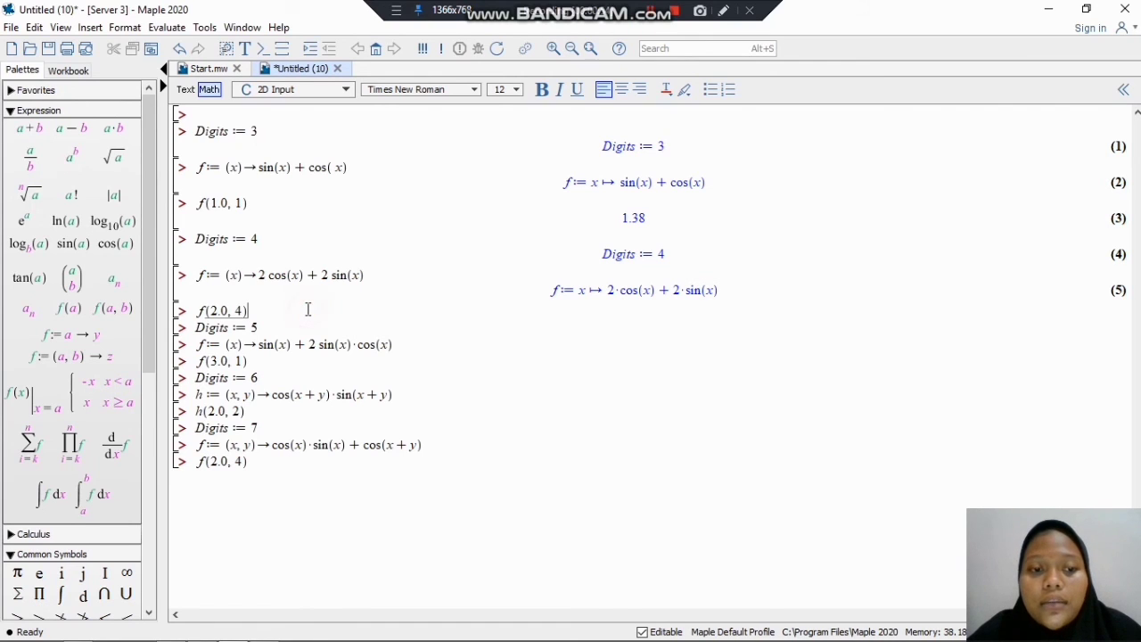
key(Return)
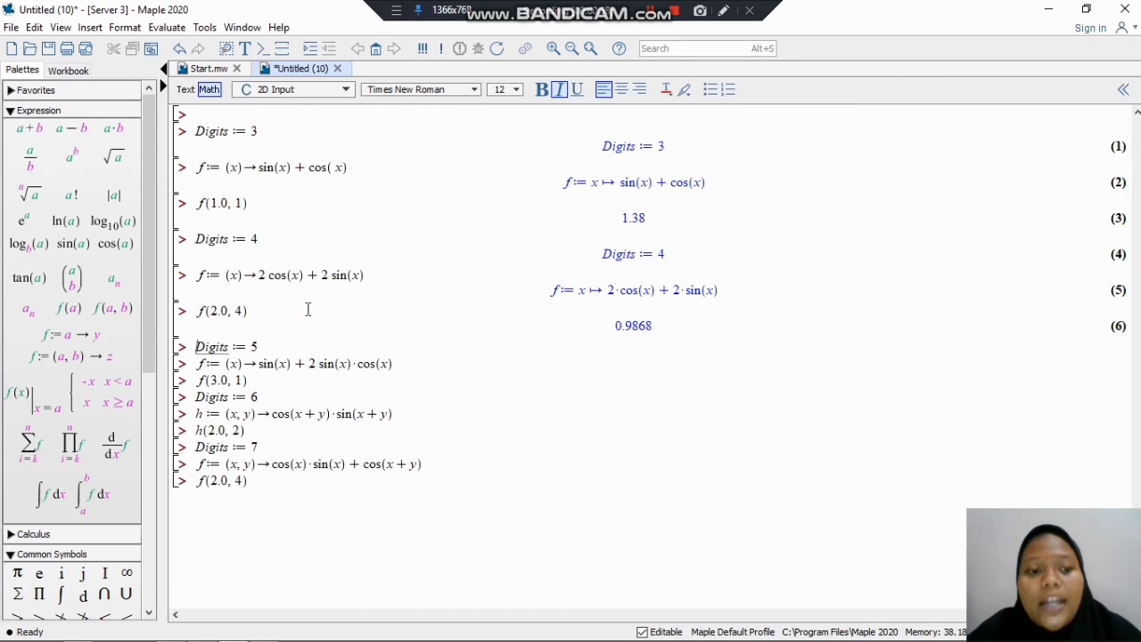
Step: Execute Digits := 5, the definition f := (x)→sin(x)+2sin(x)·cos(x), and the evaluation f(3.0, 1)
click(284, 348)
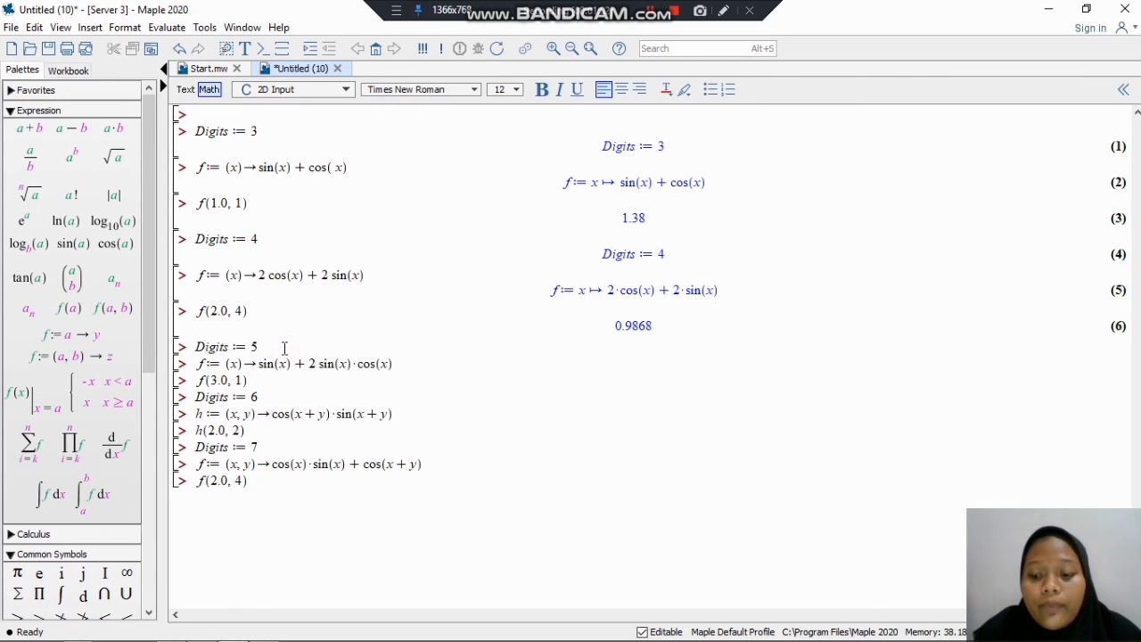
key(Return)
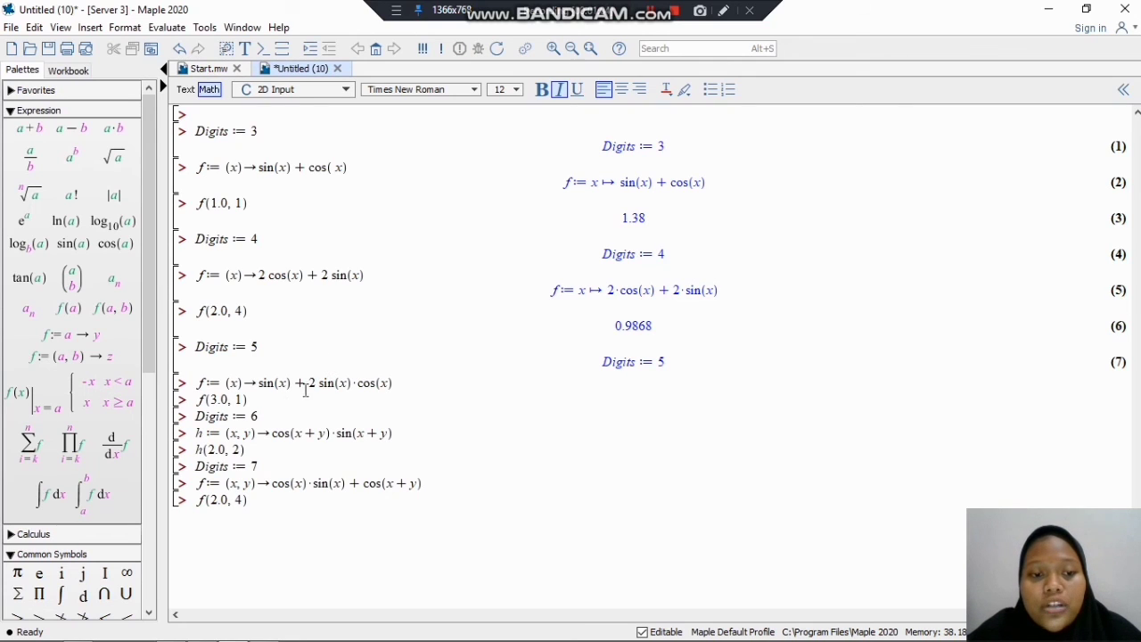
click(400, 385)
key(Return)
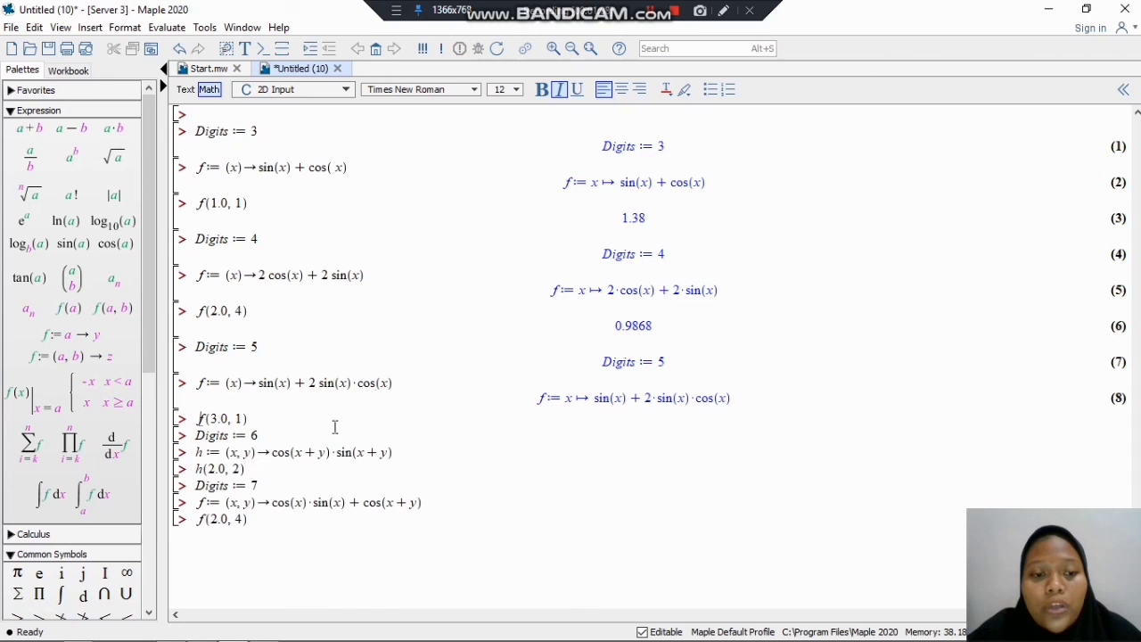
click(284, 421)
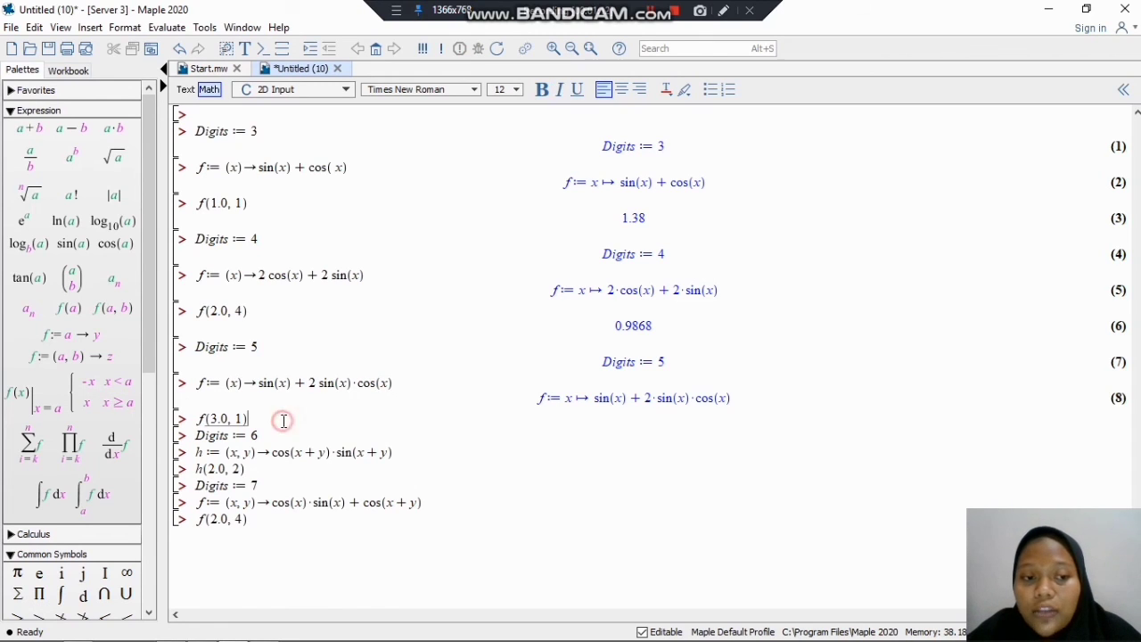
key(Return)
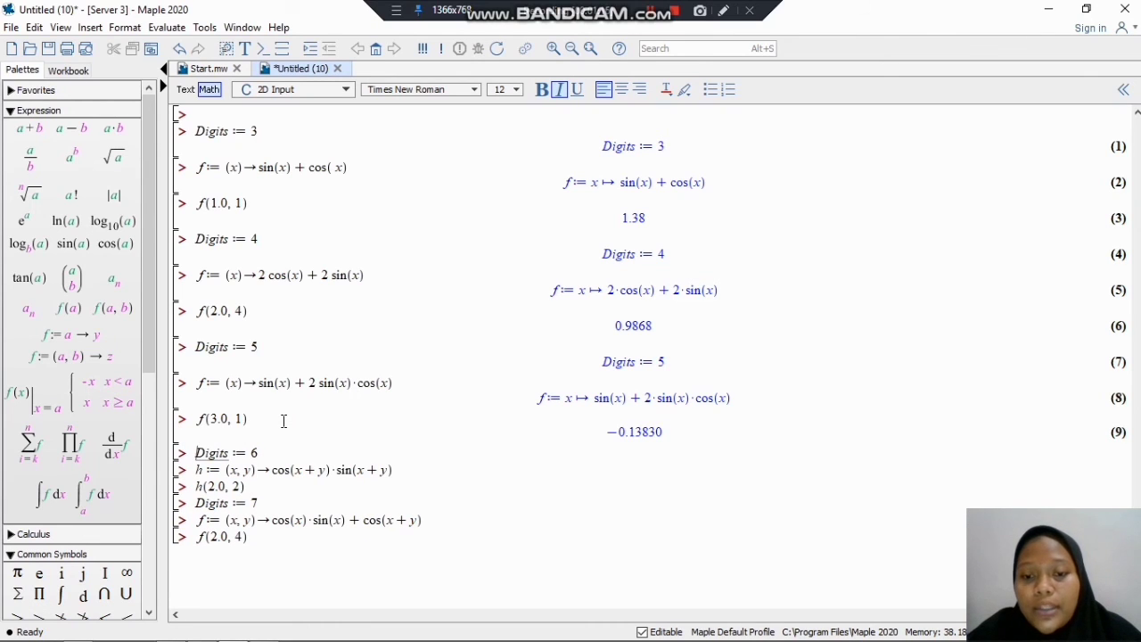
Step: Execute Digits := 6, the definition h := (x, y)→cos(x+y)·sin(x+y), and the evaluation h(2.0, 2)
click(291, 457)
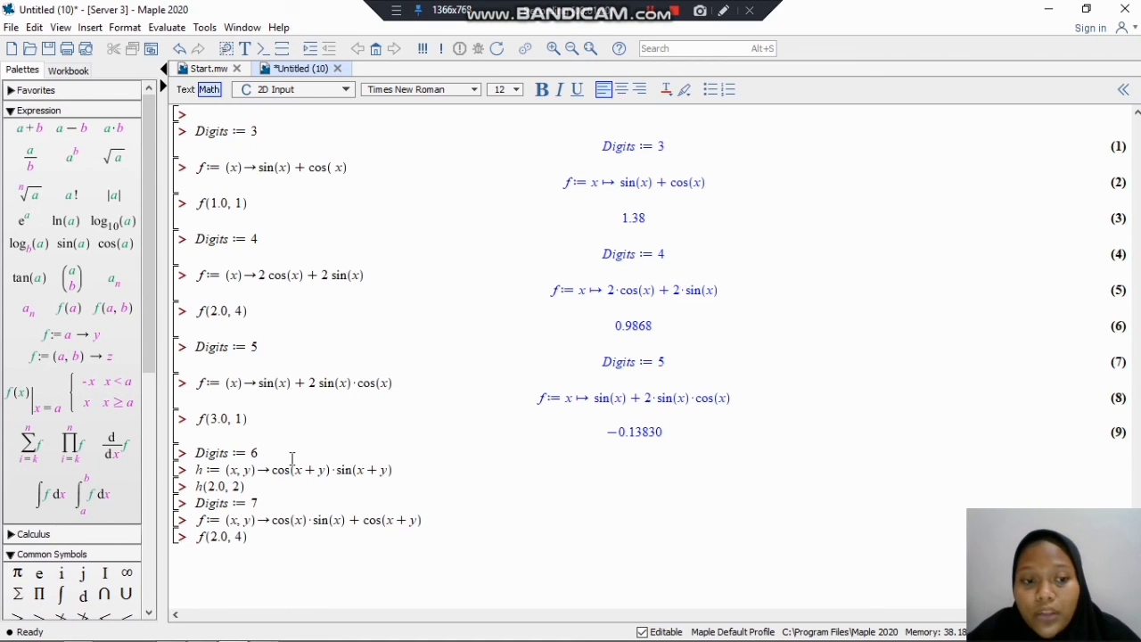
key(Return)
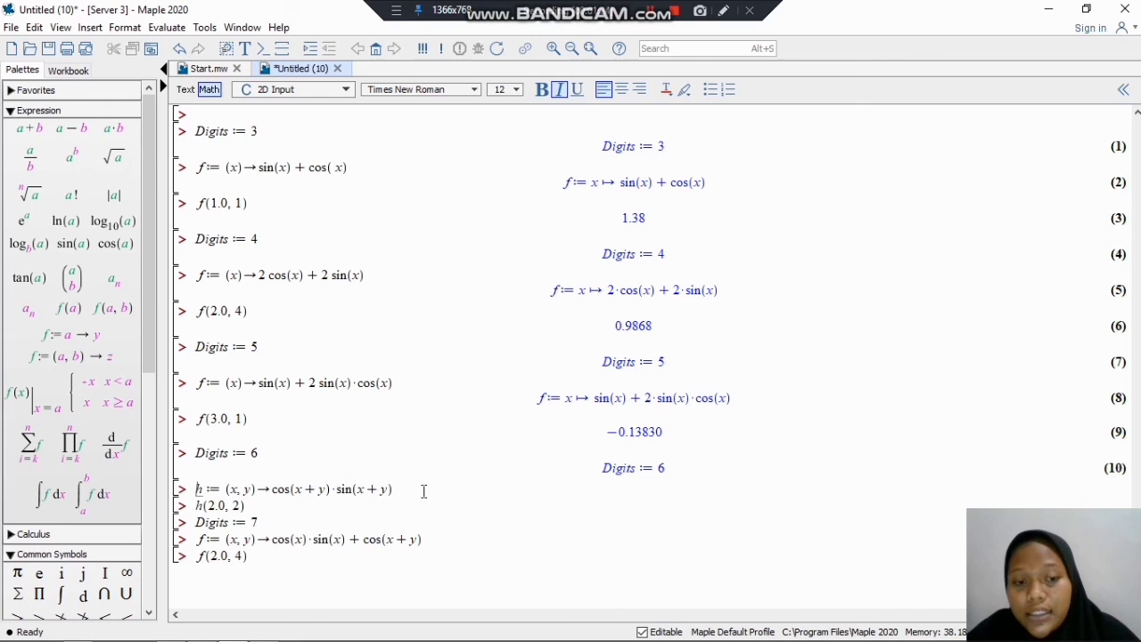
click(424, 491)
key(Return)
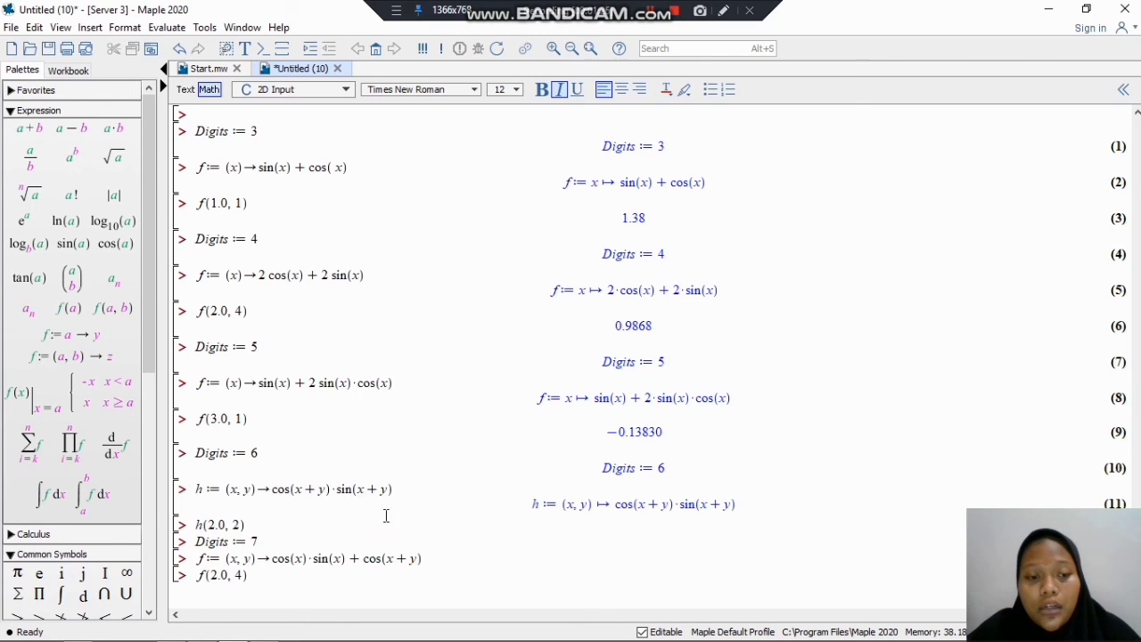
click(323, 520)
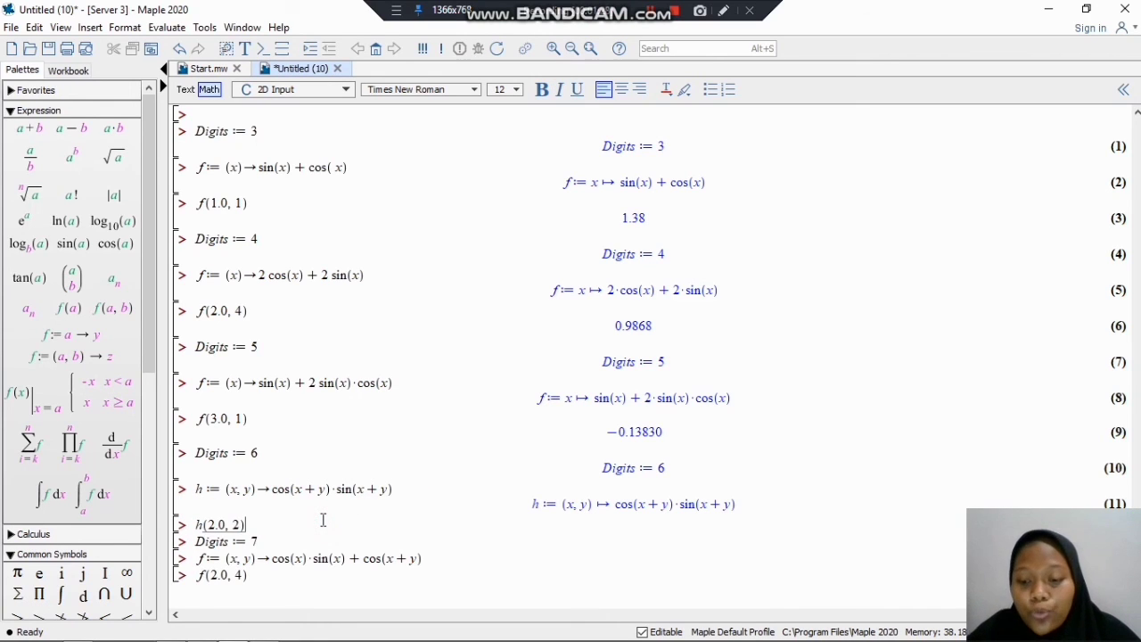
key(Return)
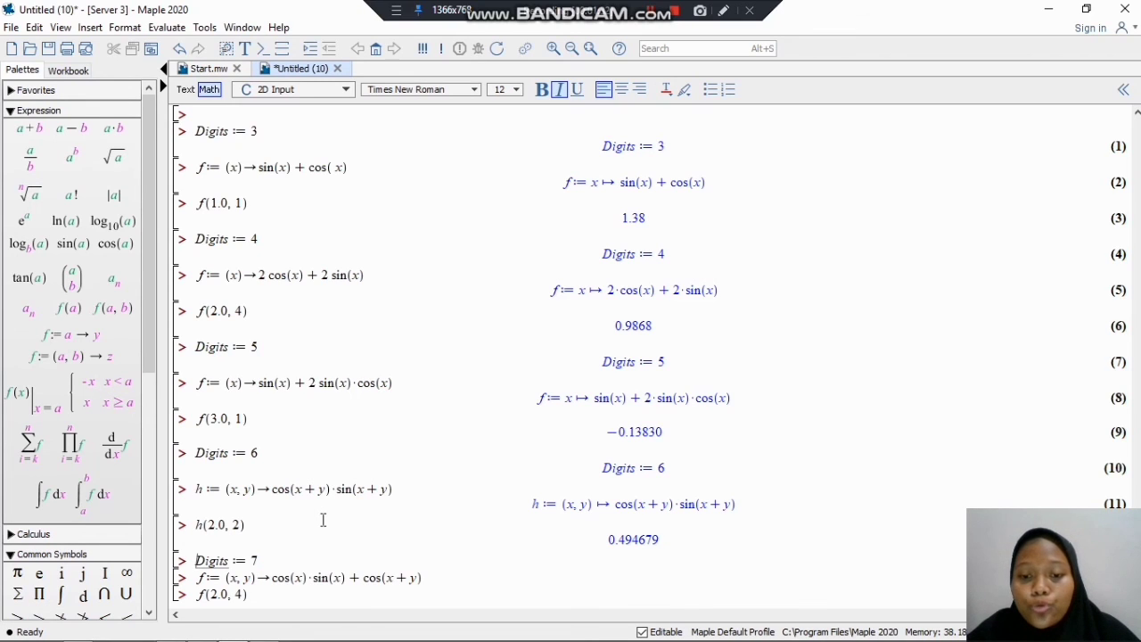
Step: Execute Digits := 7, the definition f := (x, y)→cos(x)·sin(x)+cos(x+y), and the evaluation f(2.0, 4) below it
click(289, 563)
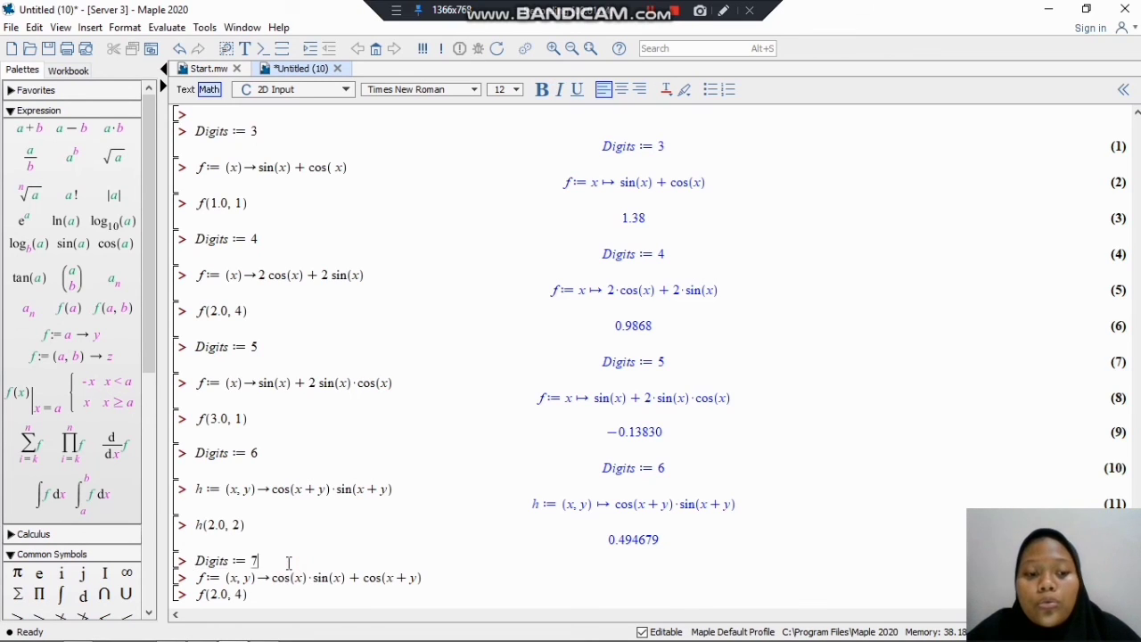
key(Return)
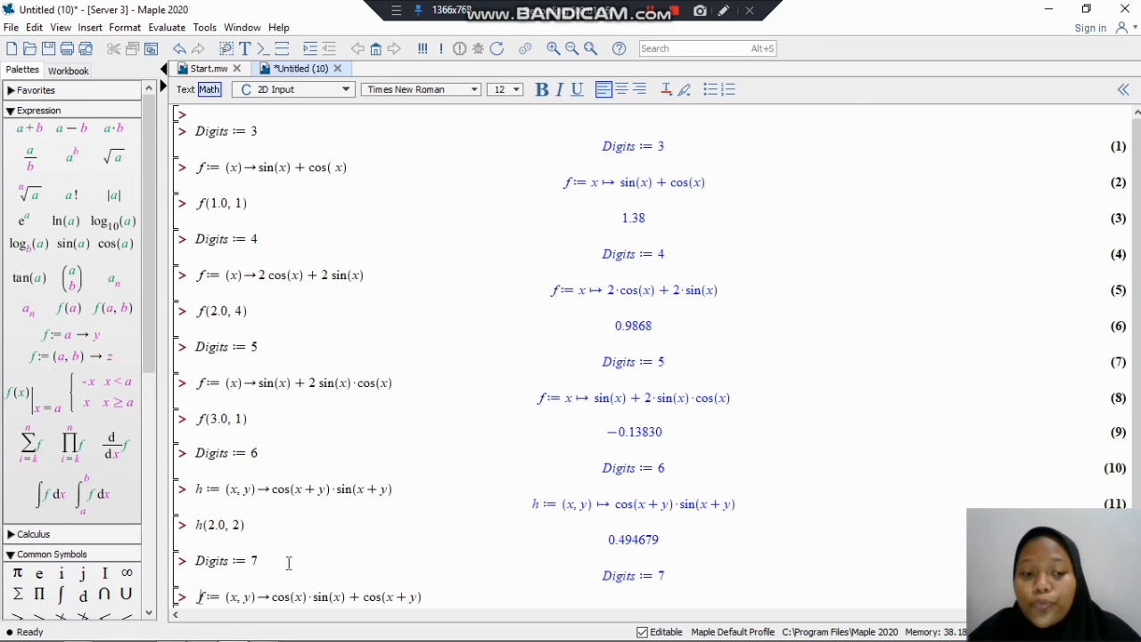
click(451, 598)
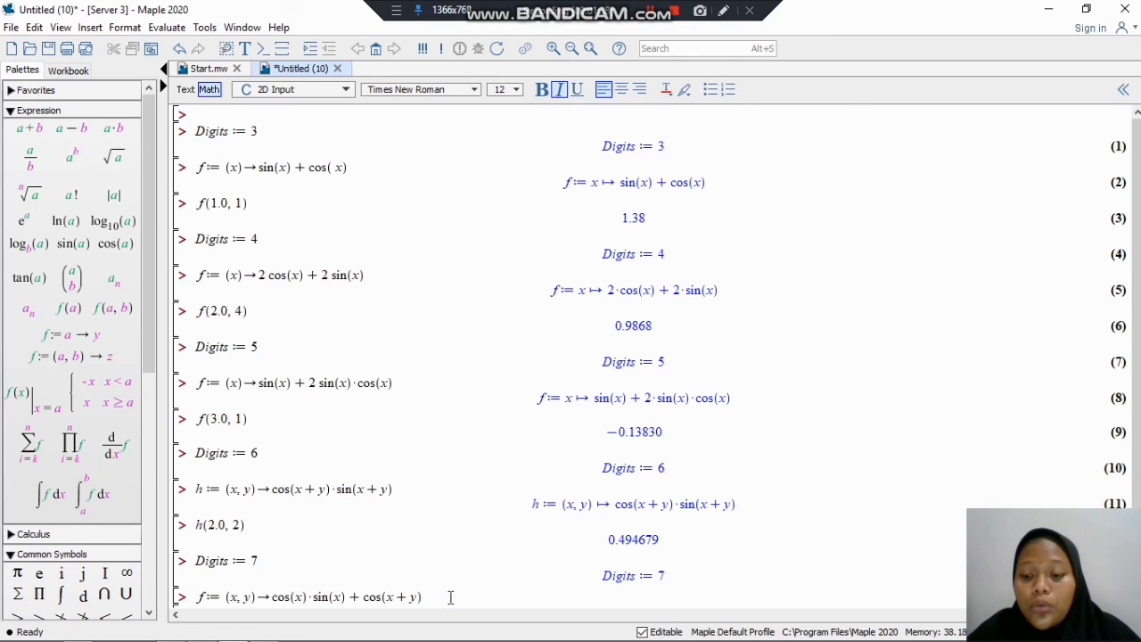
key(Return)
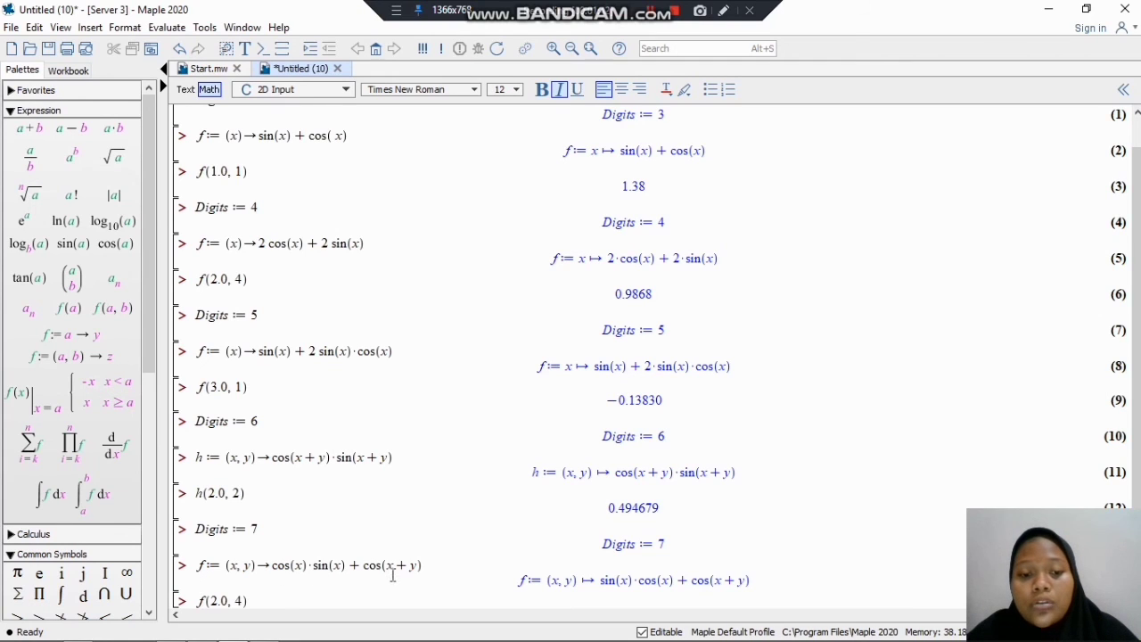
click(360, 598)
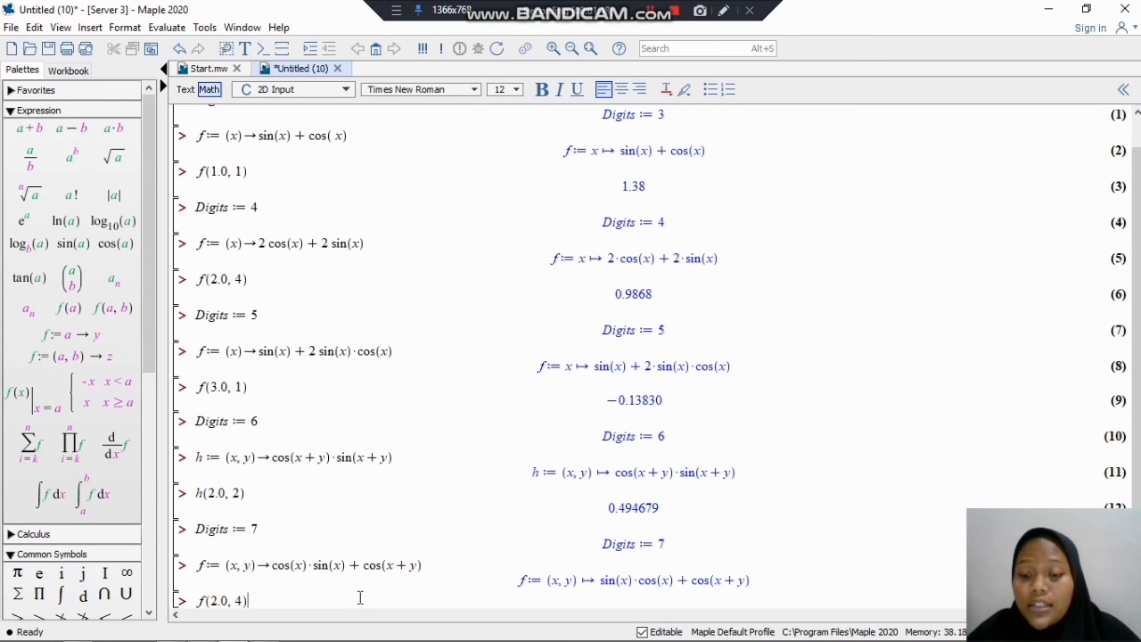
key(Return)
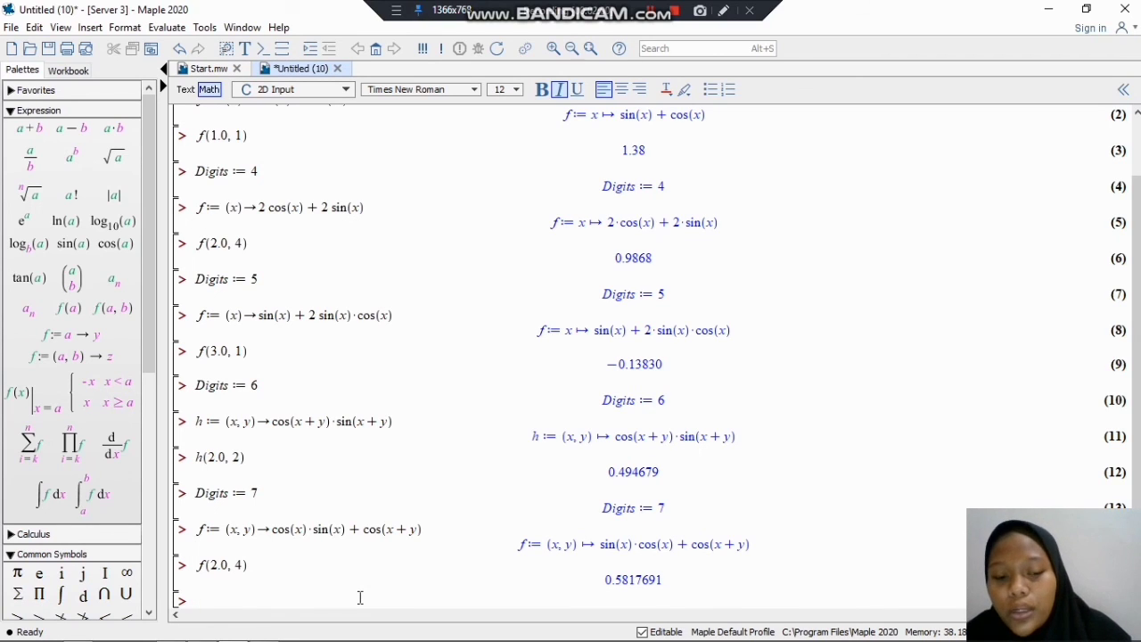
mouse_move(232, 635)
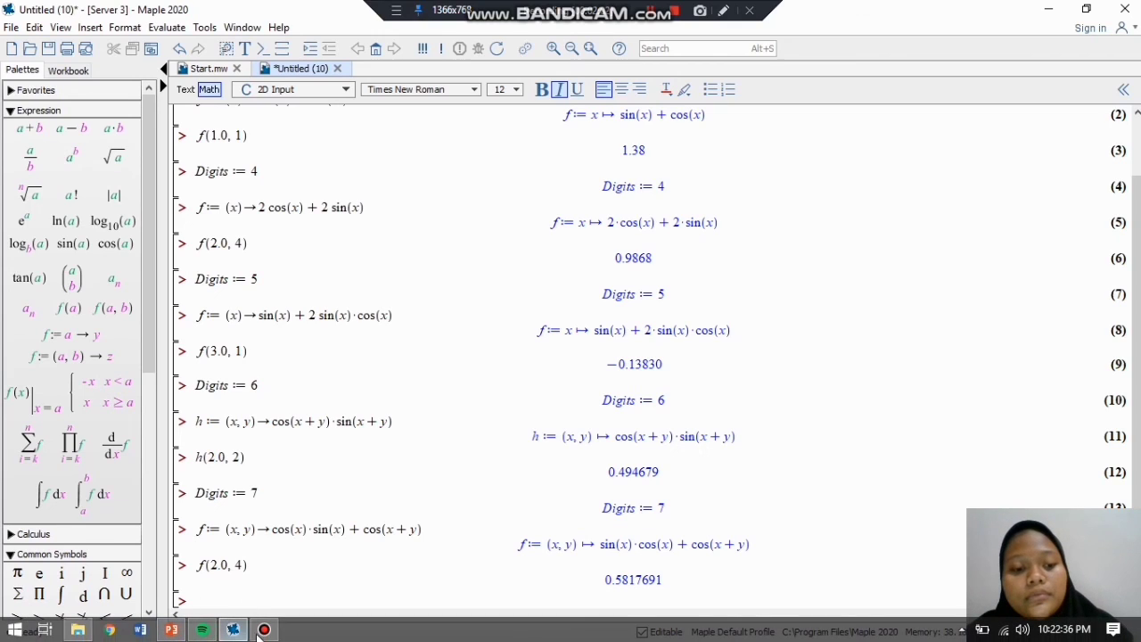